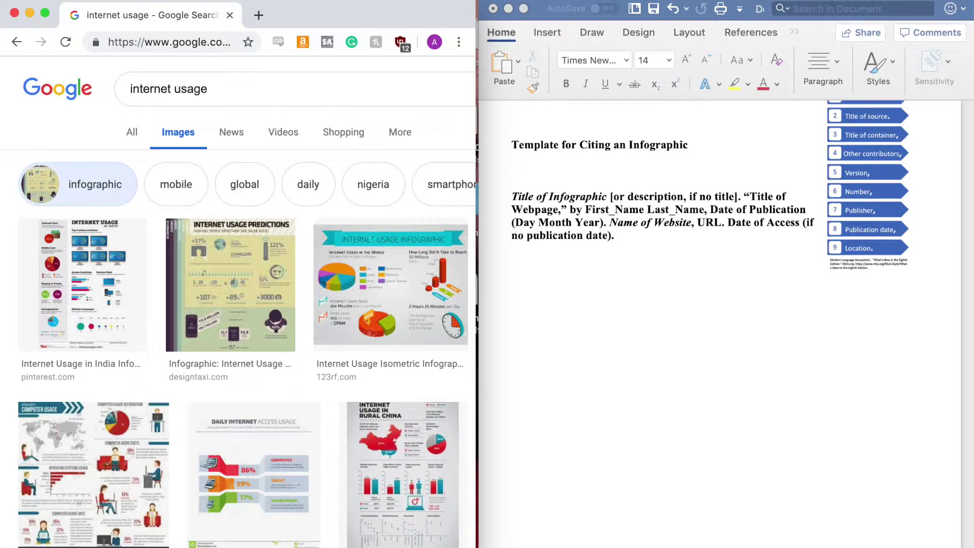
- Add a comma after Last_Name in the infographic citation template
click(583, 500)
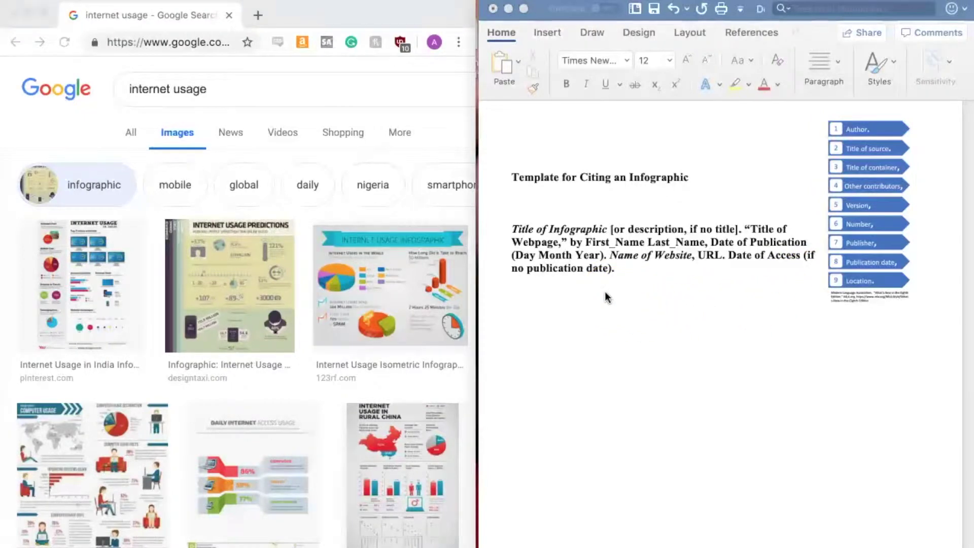
click(589, 232)
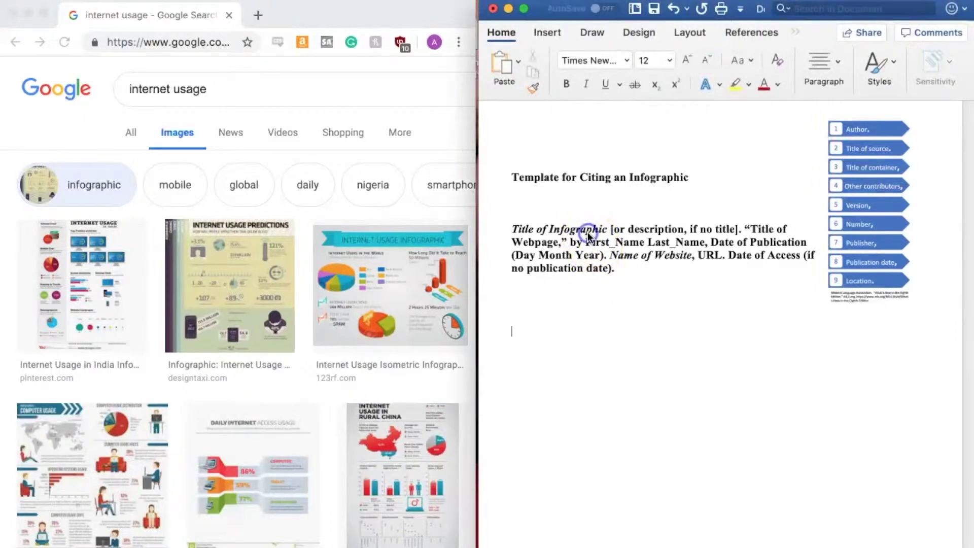
click(690, 227)
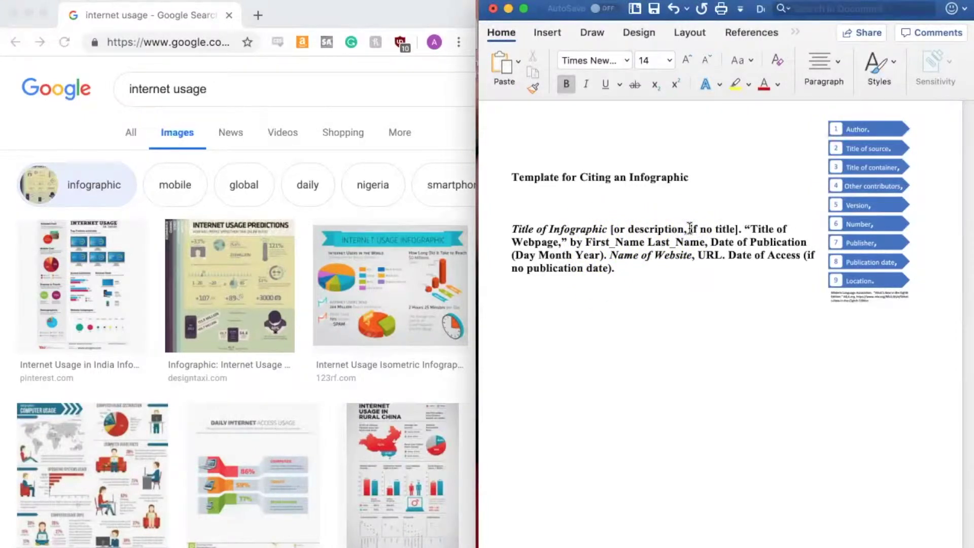
click(513, 243)
click(555, 248)
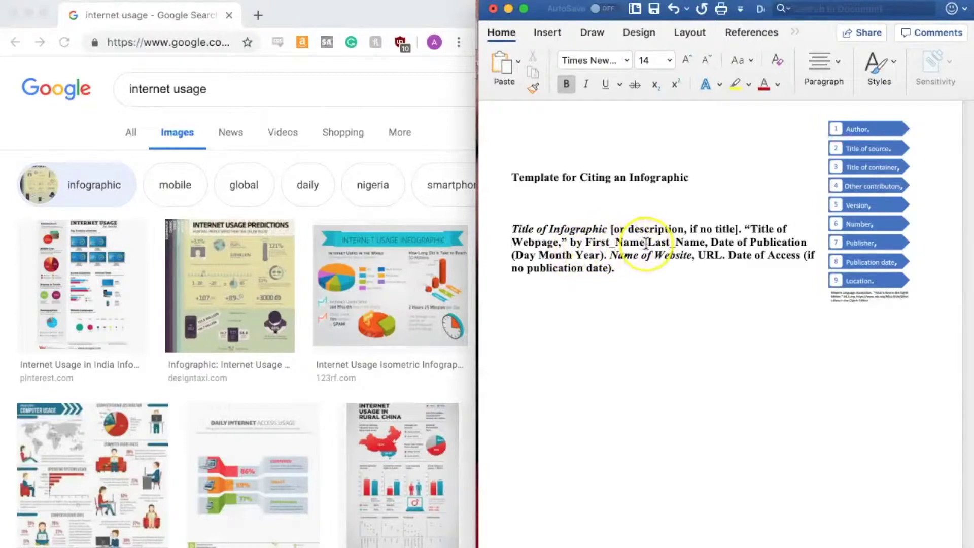
click(705, 242)
text(,)
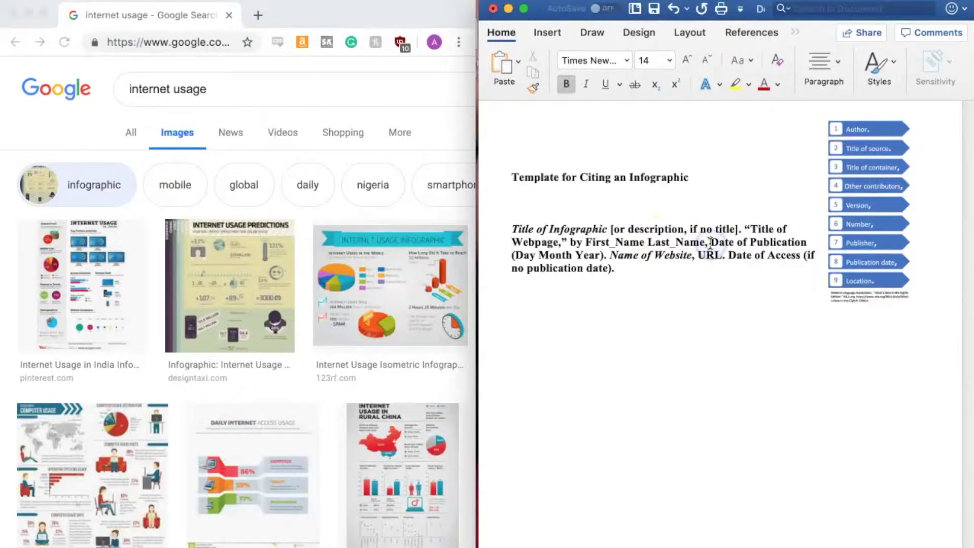
- Go to the end of the template paragraph and start an empty line beneath it
click(659, 259)
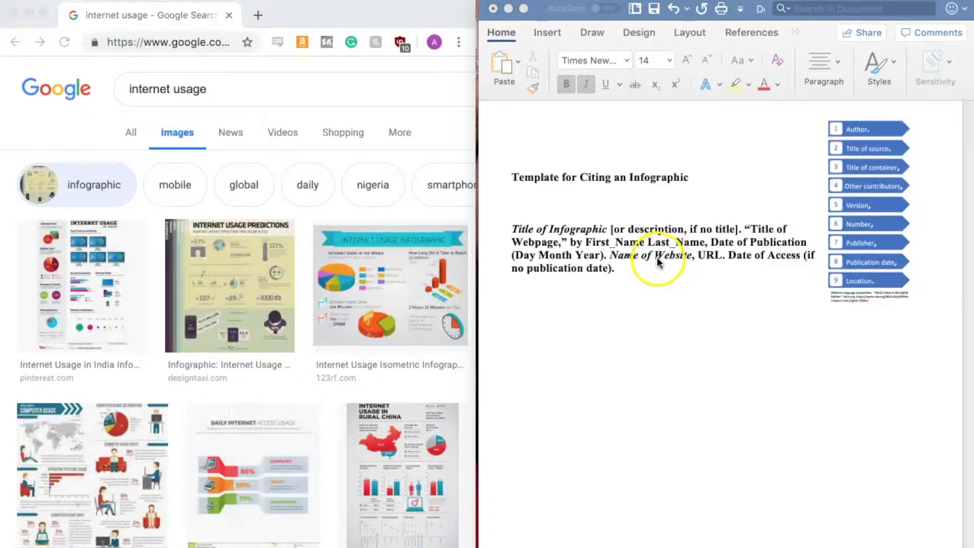
click(656, 257)
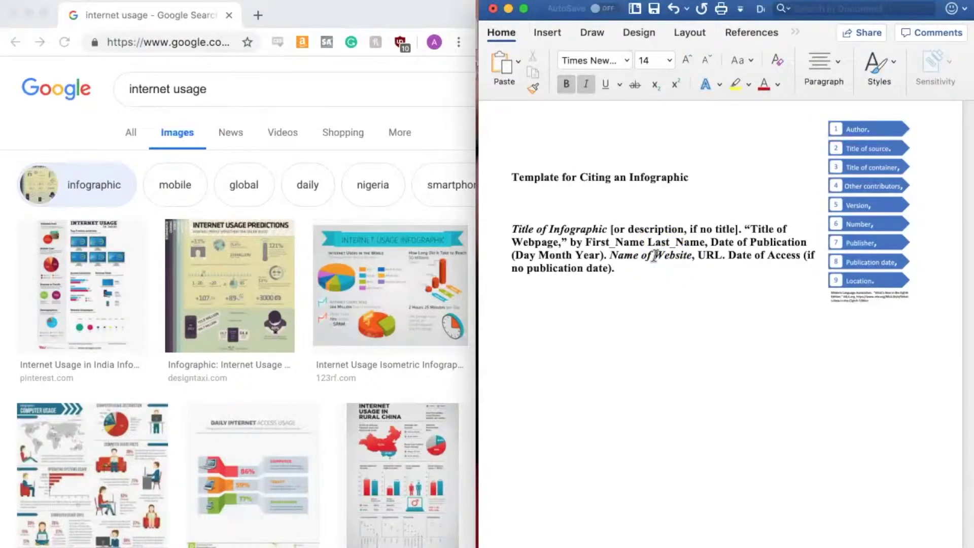
click(713, 255)
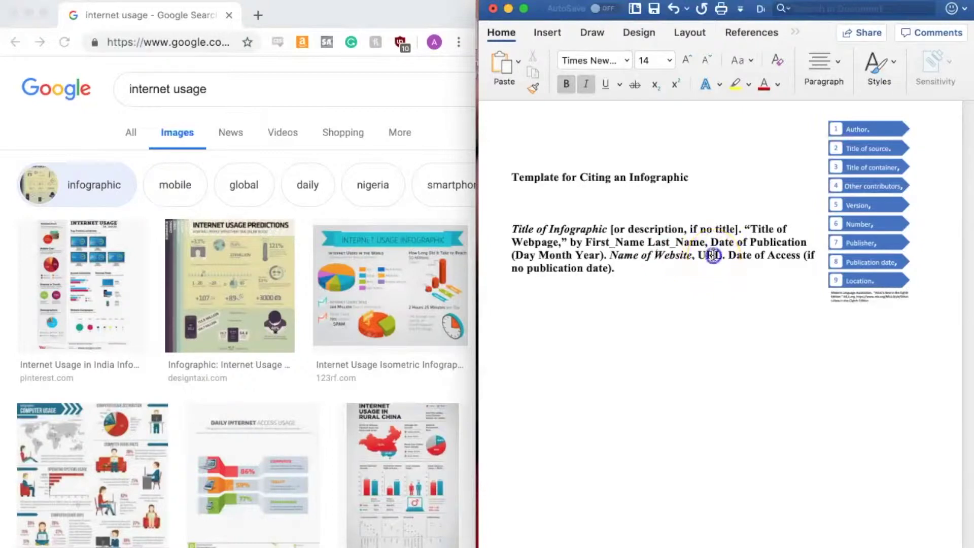
click(741, 267)
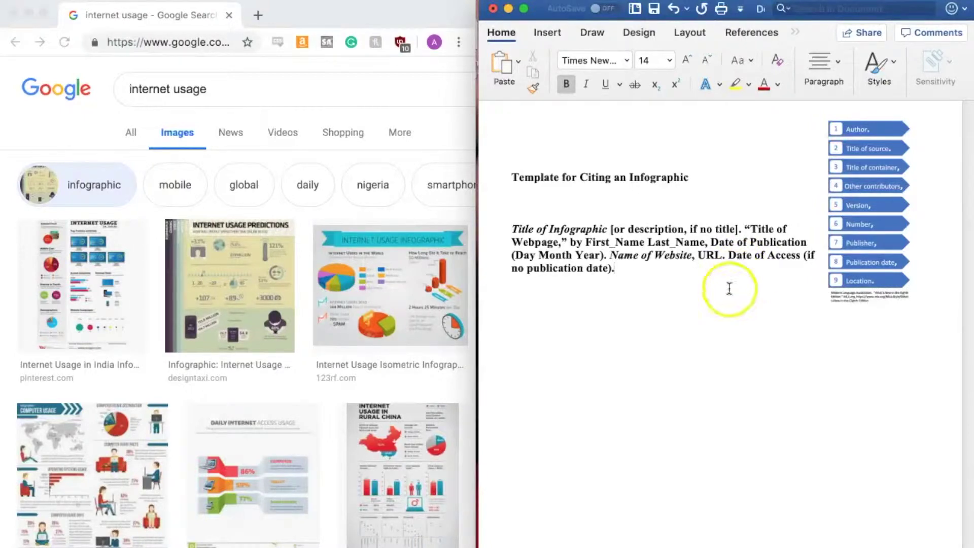
click(696, 318)
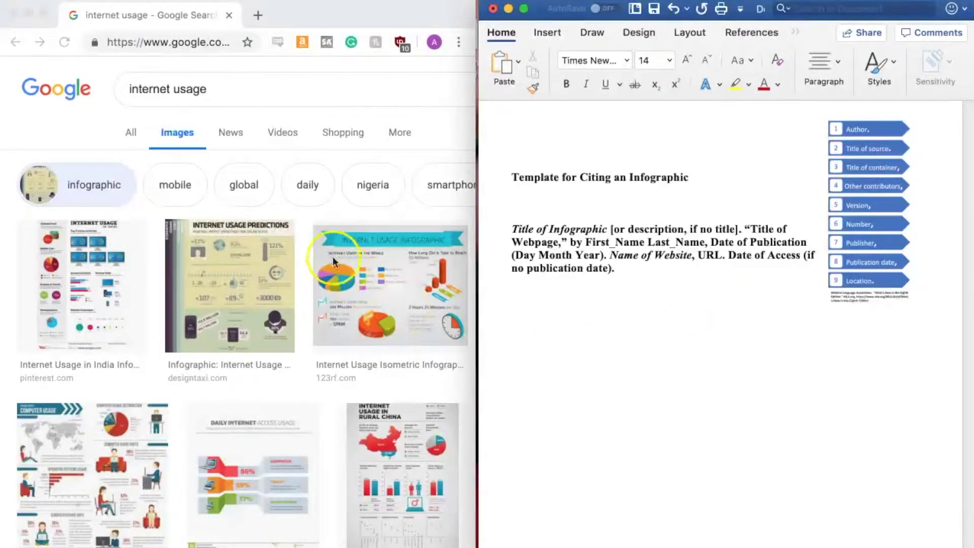
- Preview the 'How the World Spends its Time Online' infographic in the Google Images results
click(213, 93)
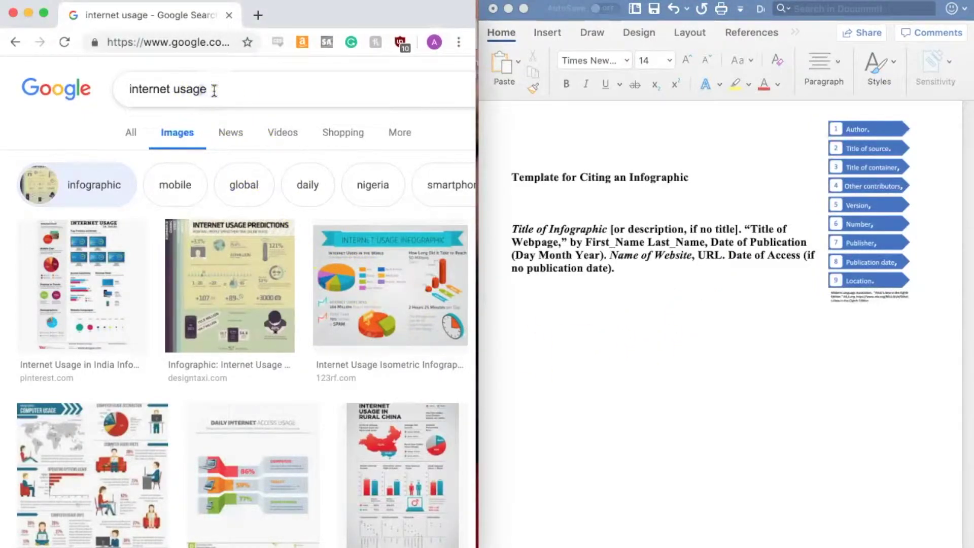
click(200, 120)
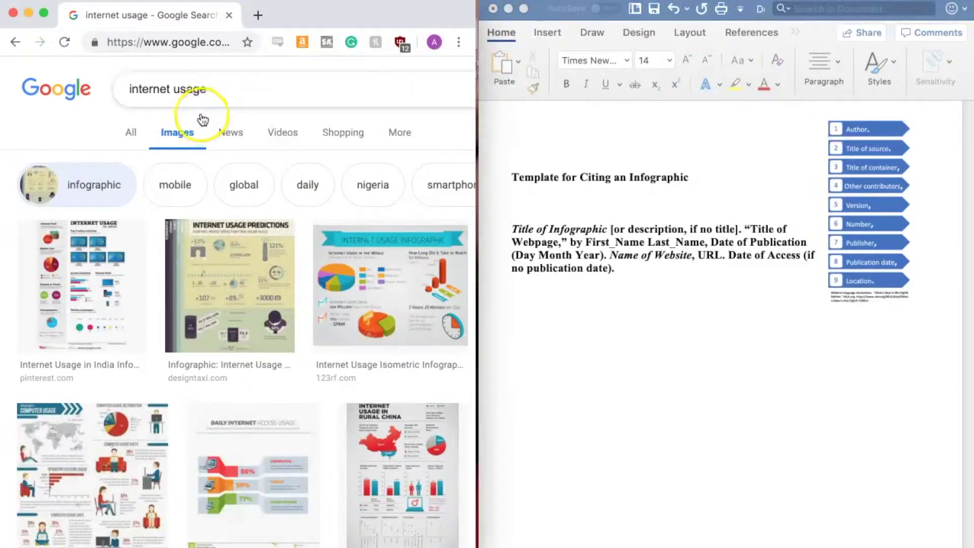
click(146, 167)
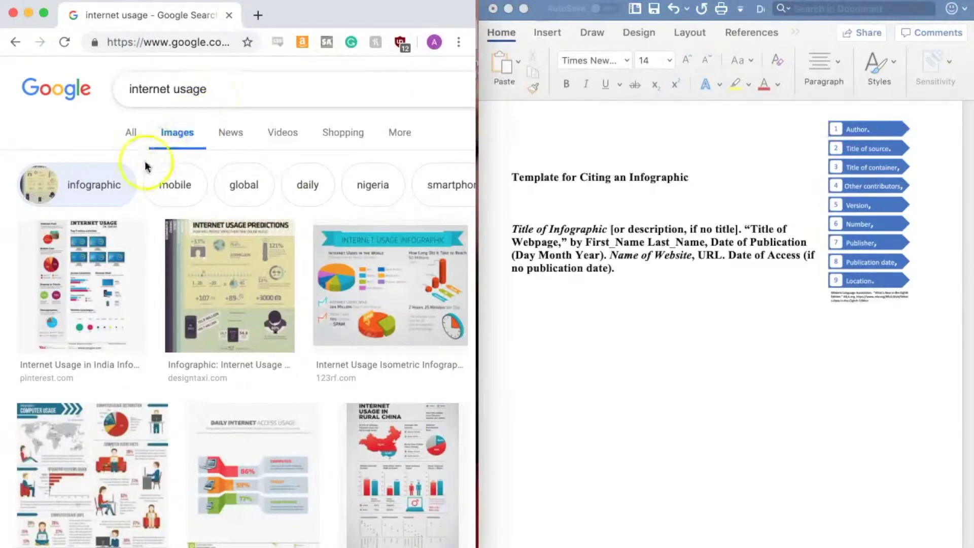
scroll(184, 212, down, 5)
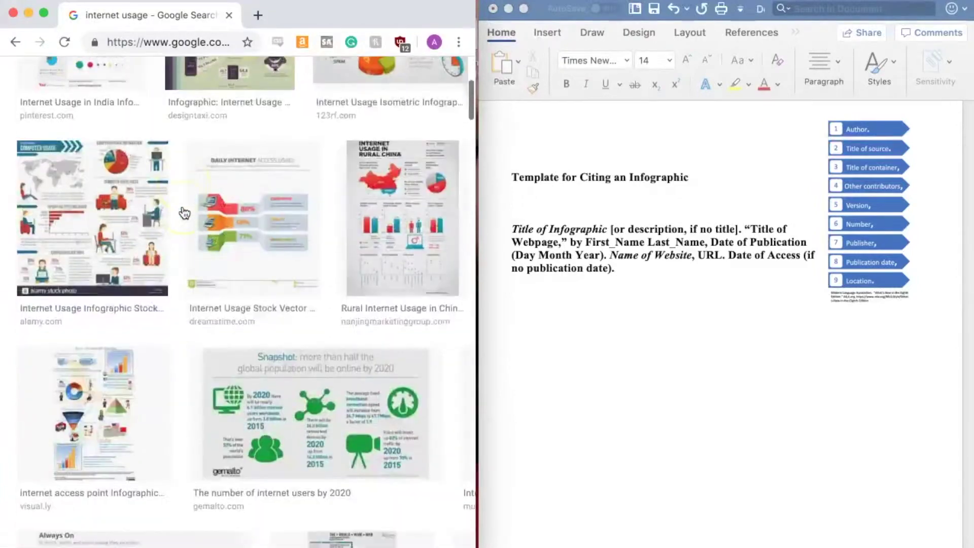
scroll(184, 212, down, 5)
click(184, 212)
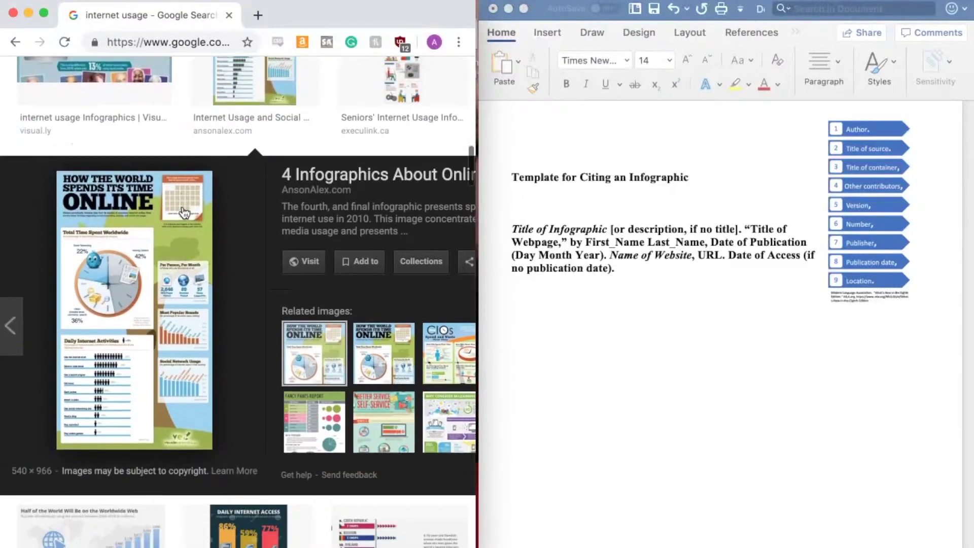
- Open the infographic's ansonalex.com source article in a new tab and switch to it
scroll(184, 212, down, 1)
click(174, 304)
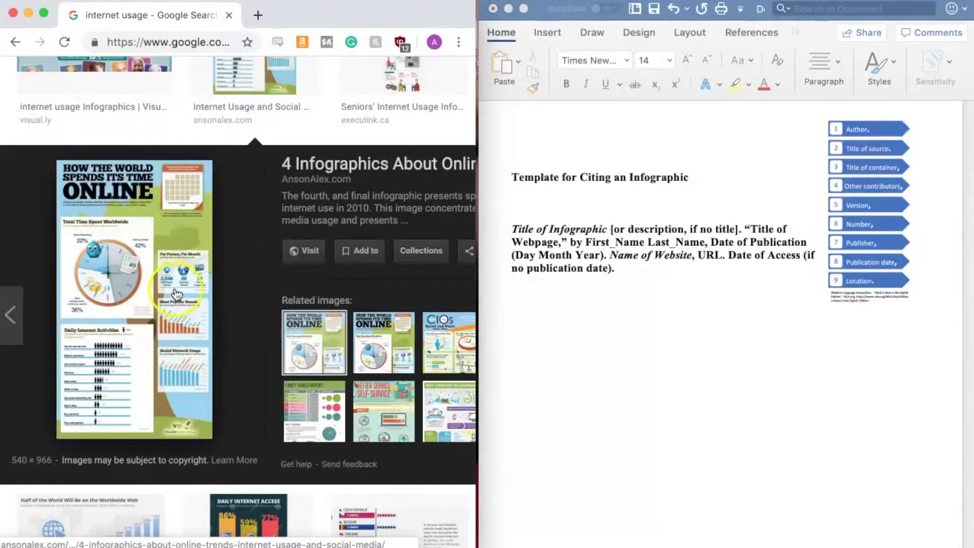
click(177, 294)
right_click(175, 293)
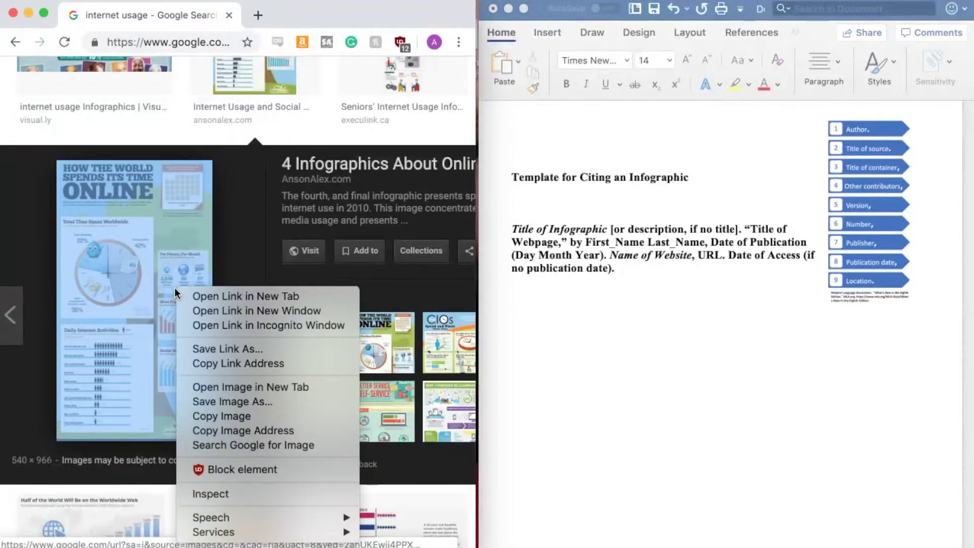
click(201, 296)
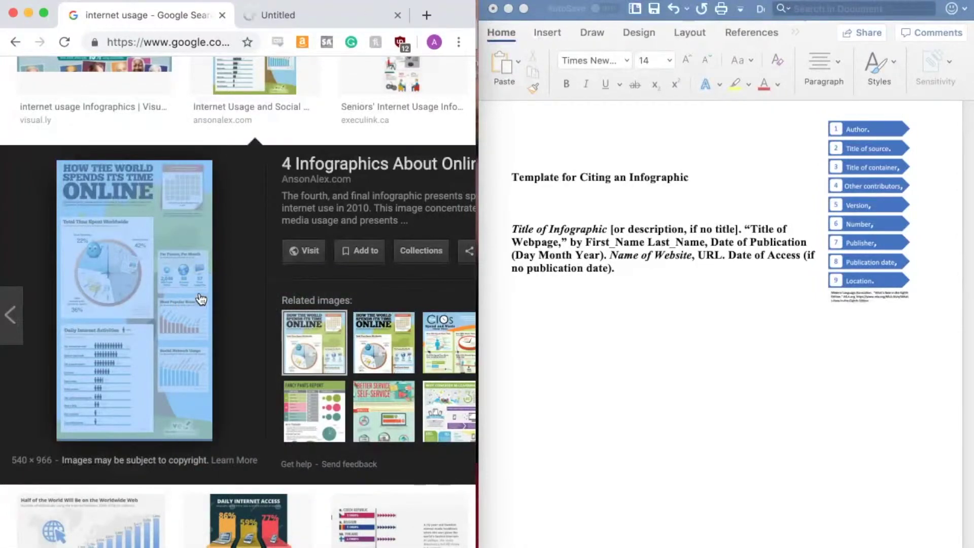
click(299, 24)
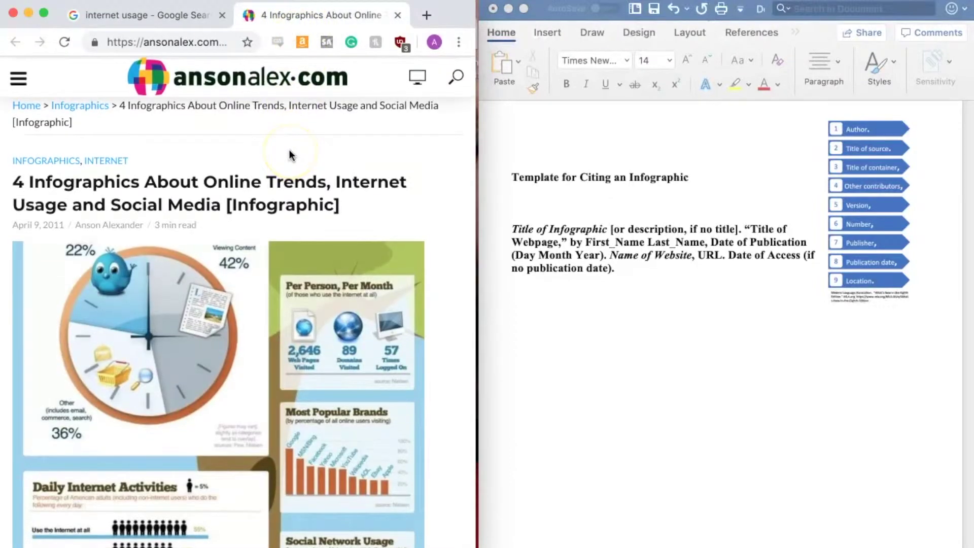
- Scroll to the infographic, then type 'How the World Spends its Time Online.' on a new Word line
scroll(291, 155, down, 8)
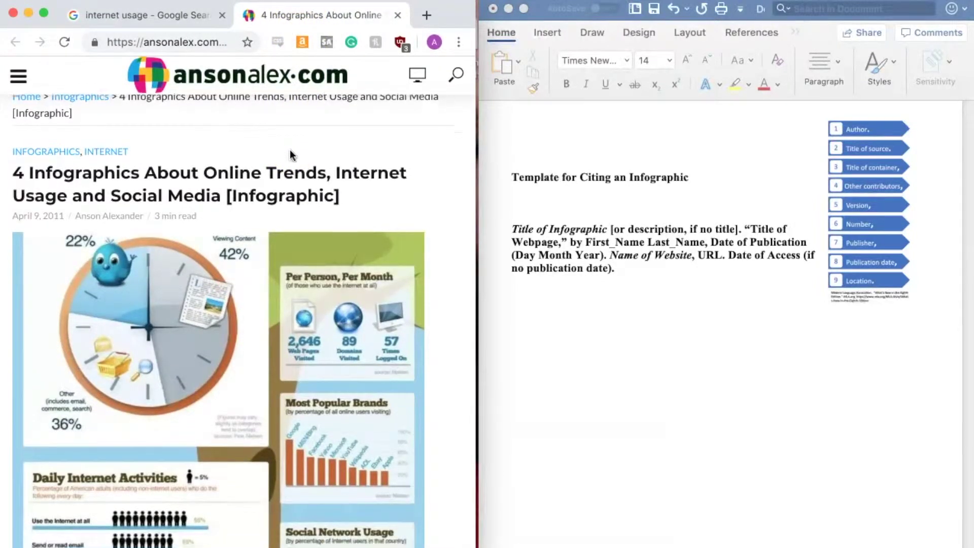
scroll(290, 149, down, 20)
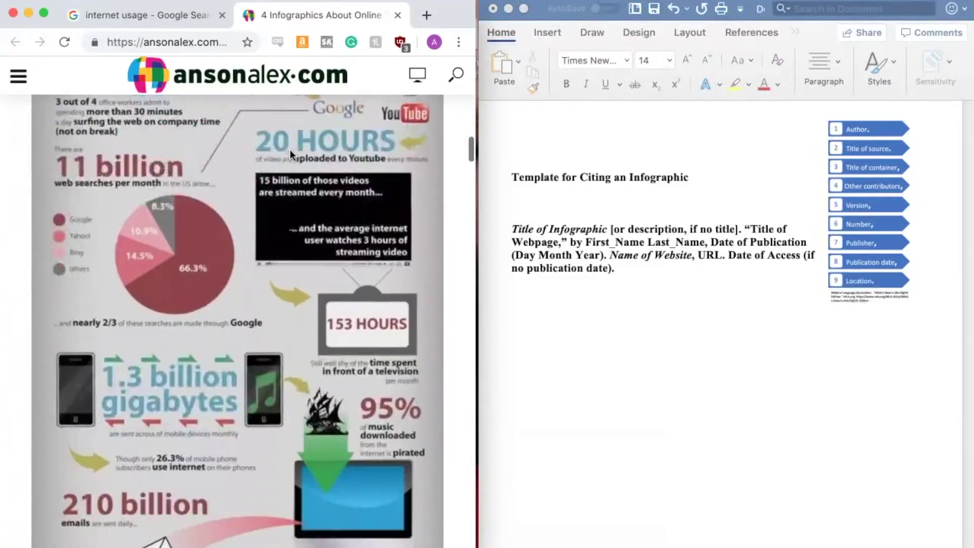
scroll(290, 149, down, 20)
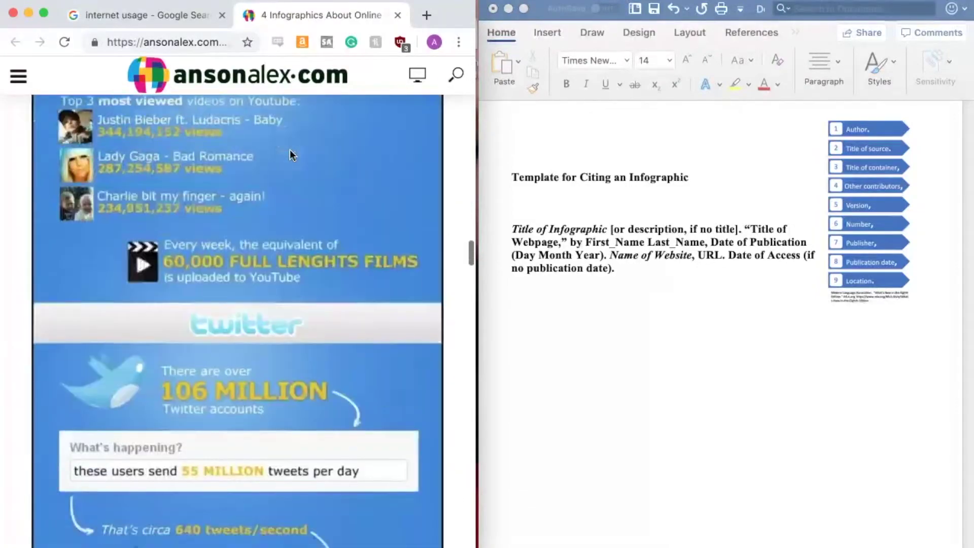
scroll(290, 149, down, 5)
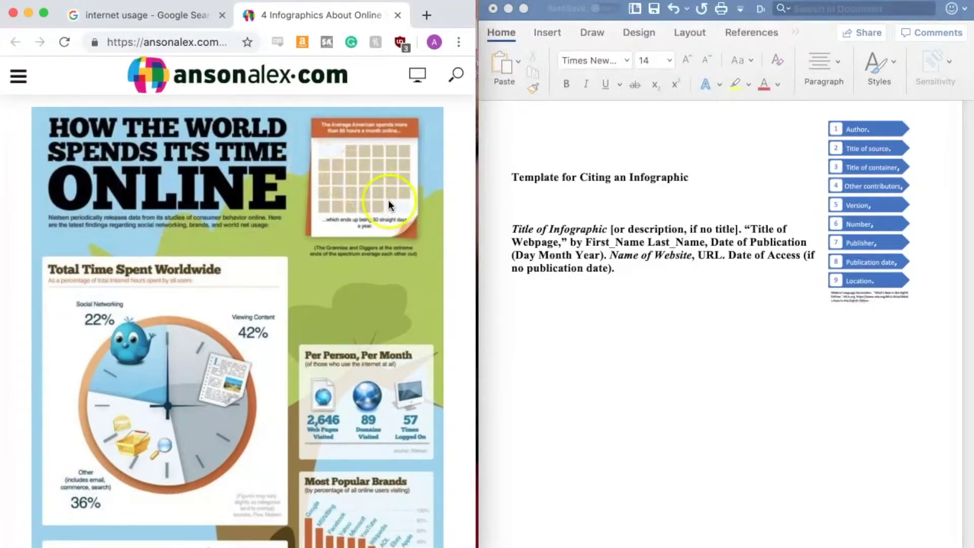
click(549, 330)
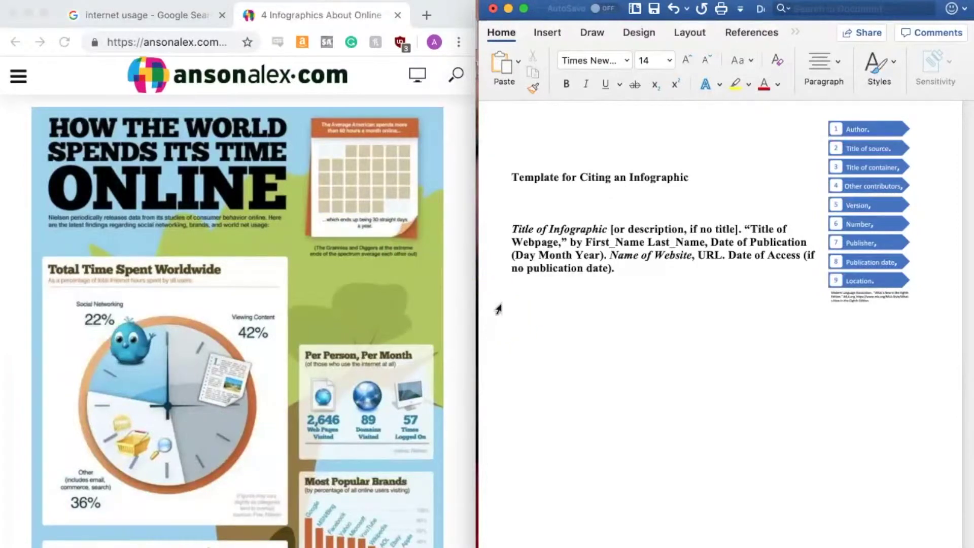
text(How the World Spe)
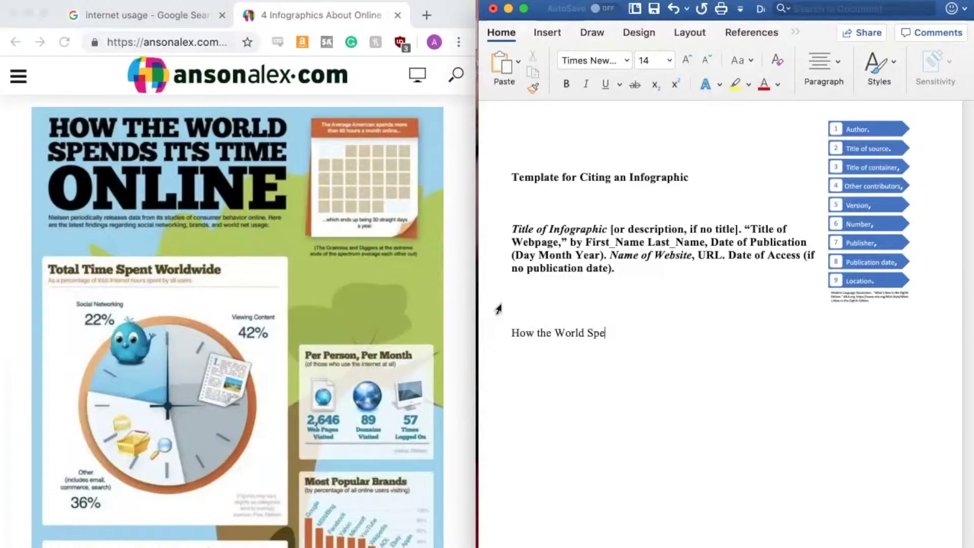
text(nds its Time Onlin)
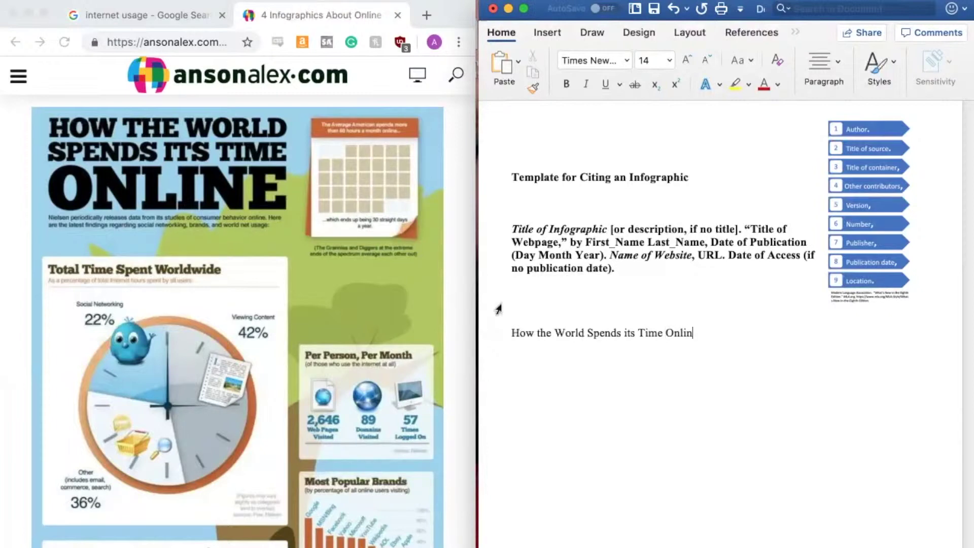
text(e.)
- Italicize the title 'How the World Spends its Time Online' on the new citation line
click(512, 332)
drag(570, 322, 675, 332)
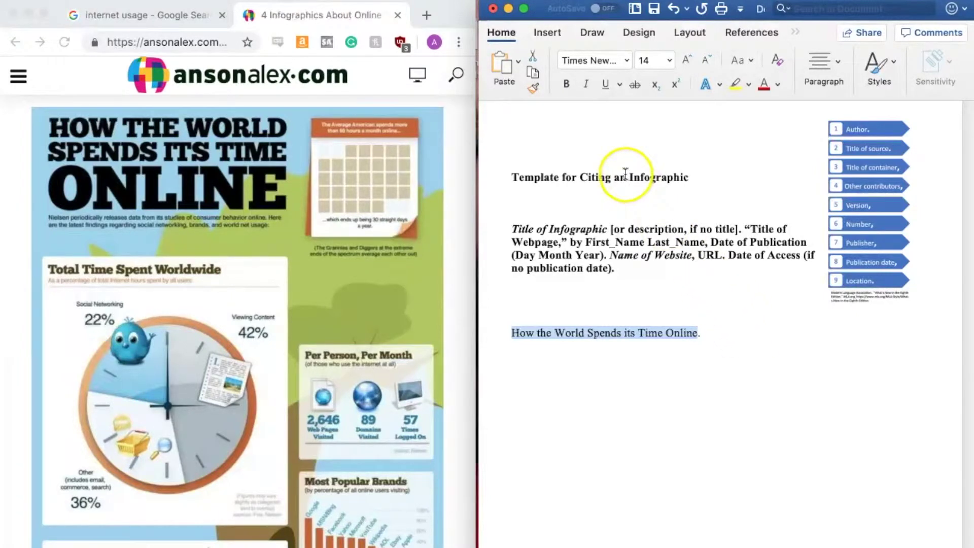
click(586, 84)
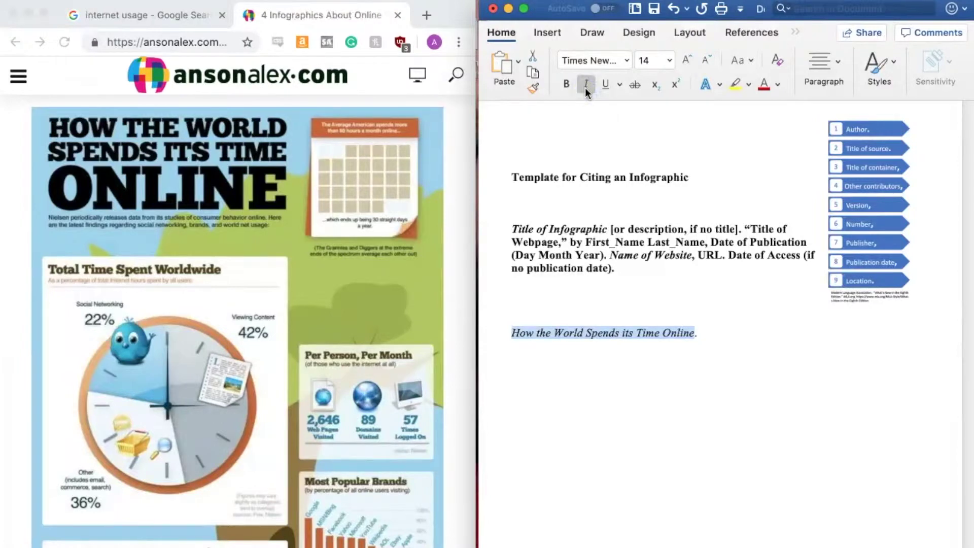
click(719, 334)
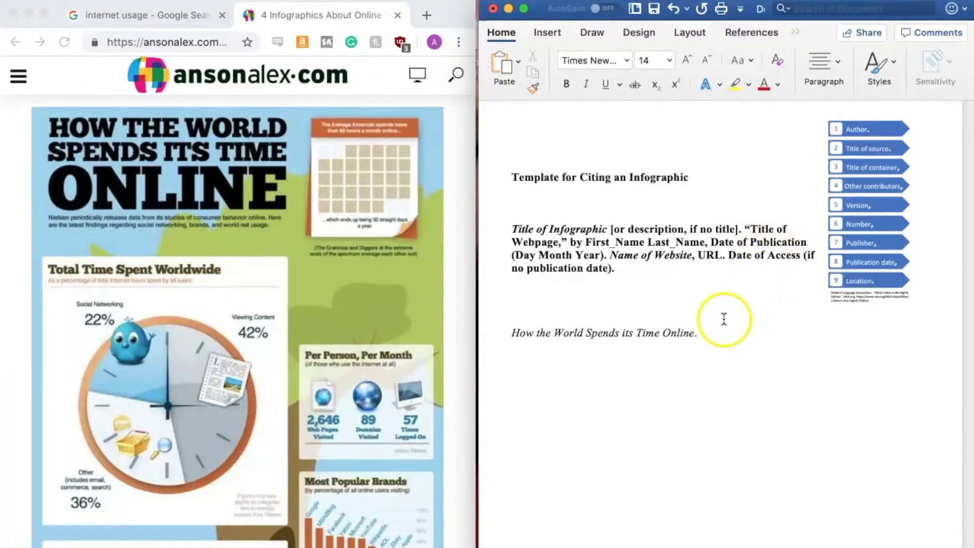
- Scroll the article back up to its heading, author and publication date
scroll(329, 279, up, 15)
scroll(329, 279, up, 20)
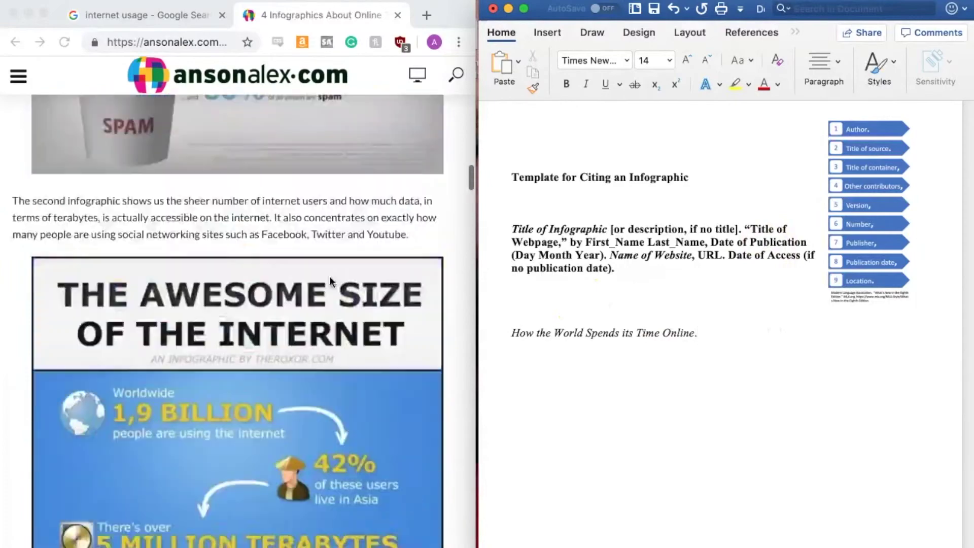
scroll(329, 278, down, 1)
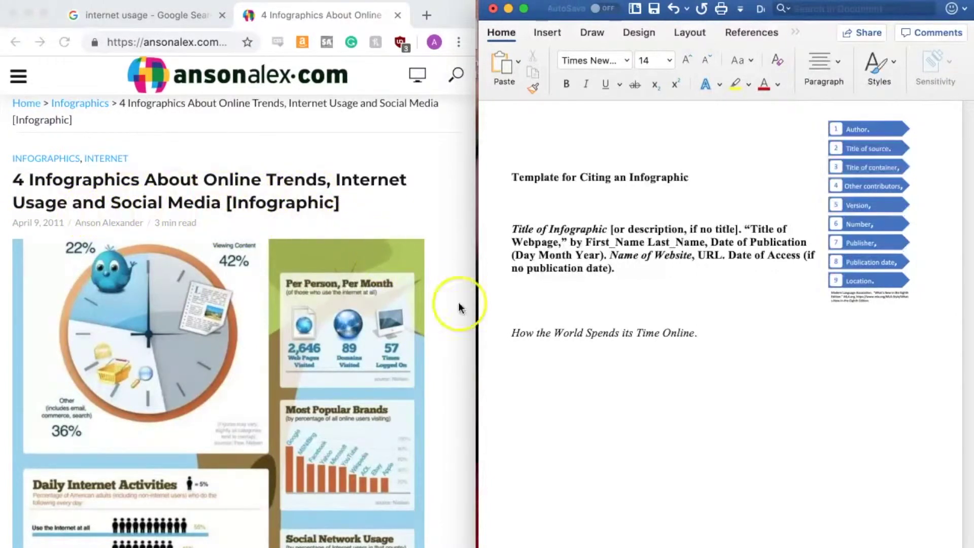
- Type the quoted webpage title '4 Infographics About Online Trends, Internet Usage and Social Media [Infographic]' followed by '," by'
text(")
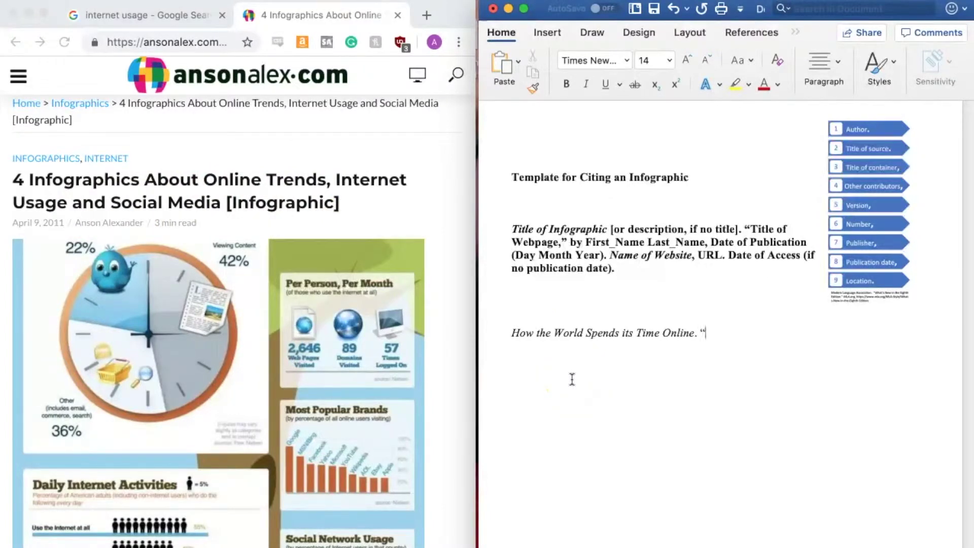
text(4 Infographics)
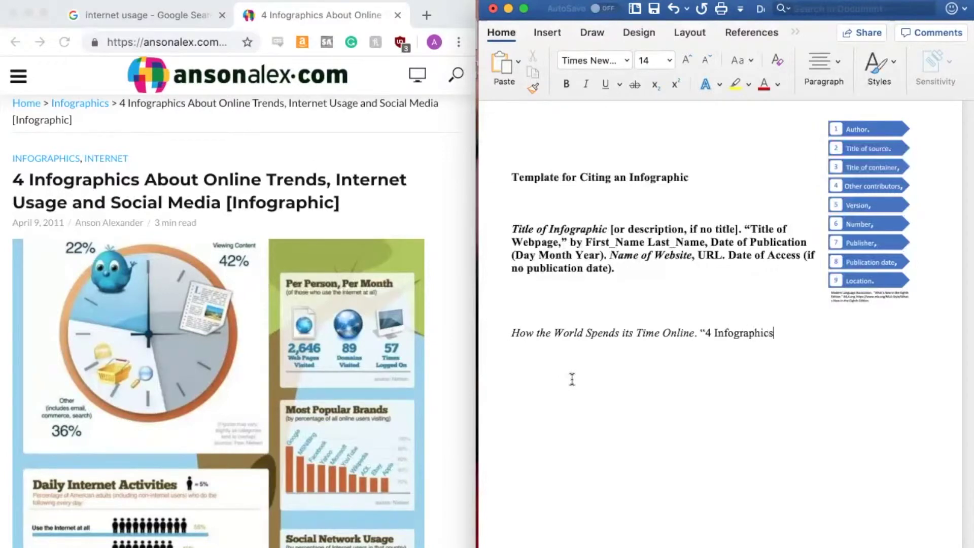
text( About Online Tr)
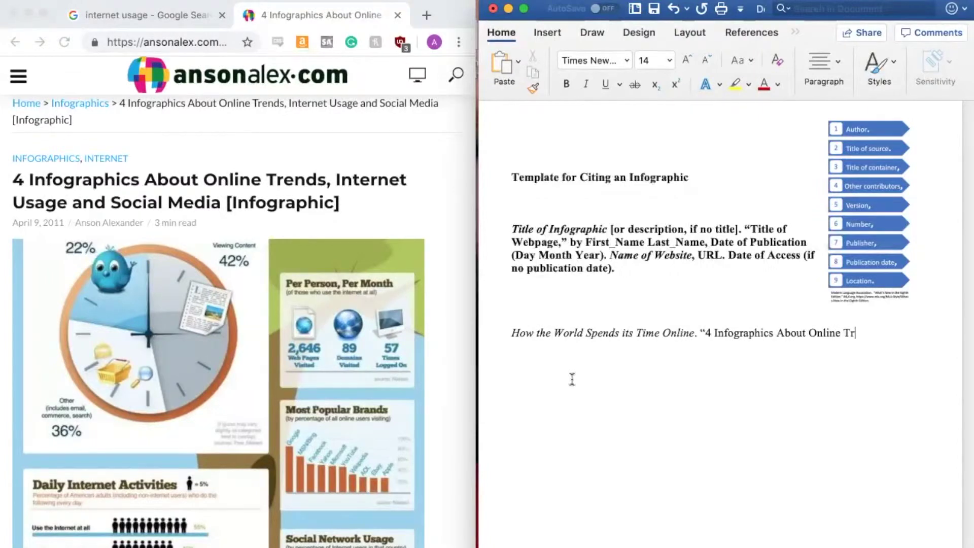
text(ends, Internet U)
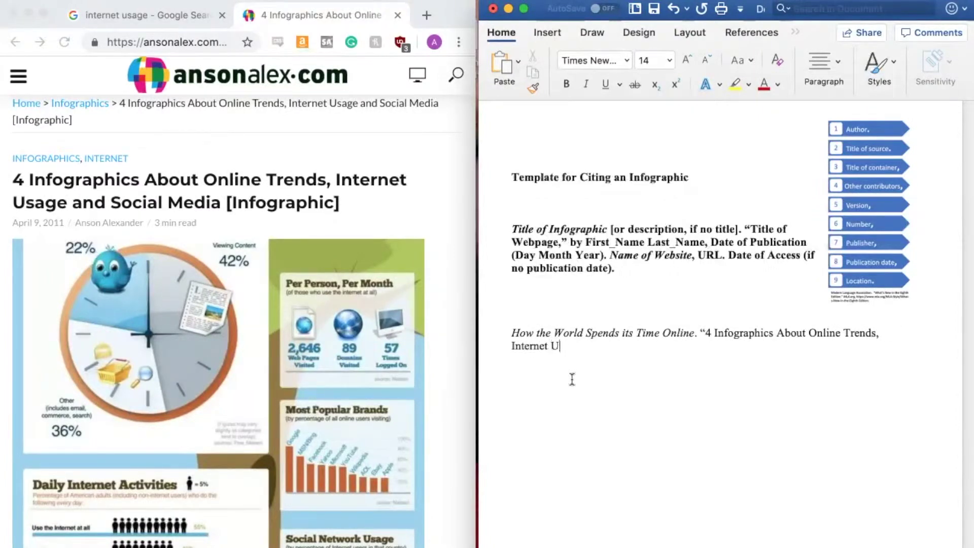
text(sage and Social Me)
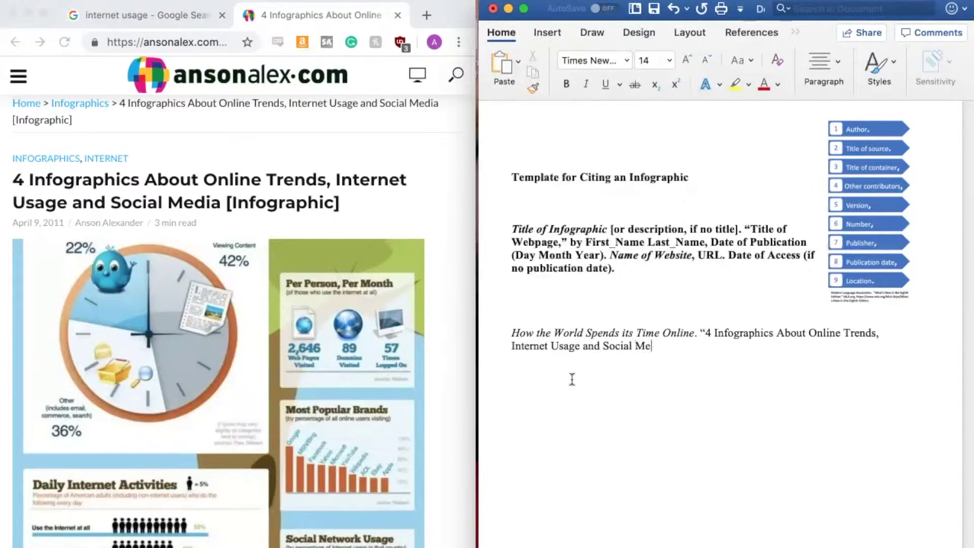
text(dia [Infographic)
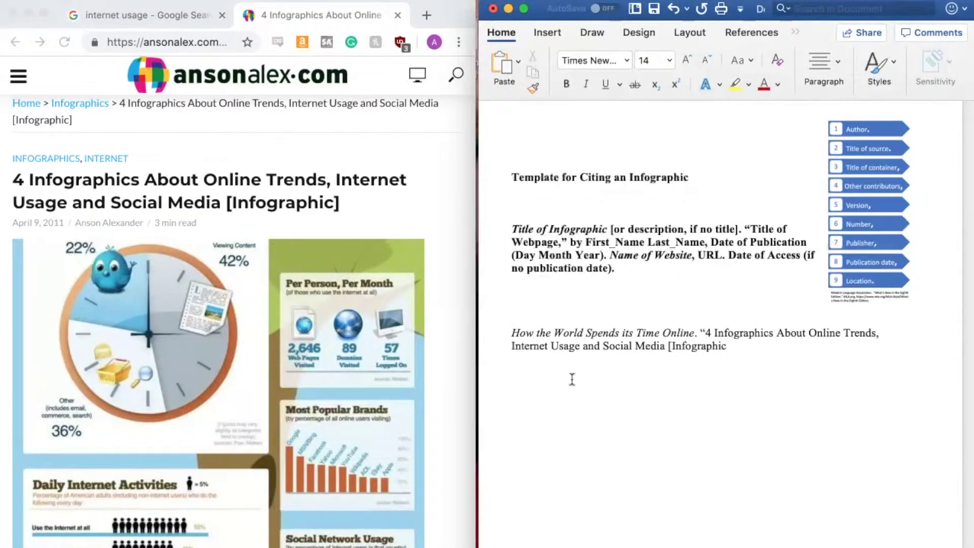
text(])
text(,)
text(")
text( by)
- Add the author's name and the publication date '9 Apr. 2011.' to the citation
text(Anson )
text(Alexa)
text(nde)
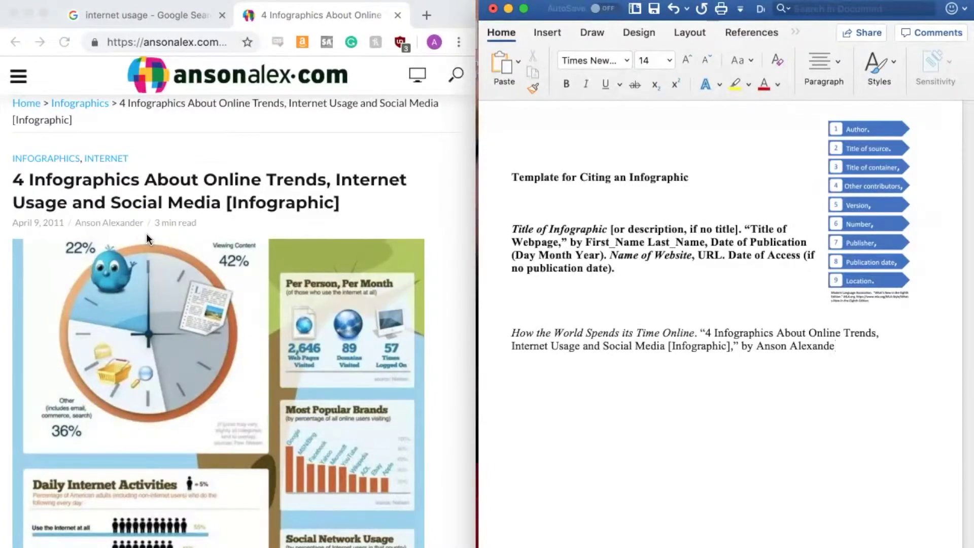
text(r)
text(,)
text(9)
text( Apr)
text(.)
text( 2011)
text(.)
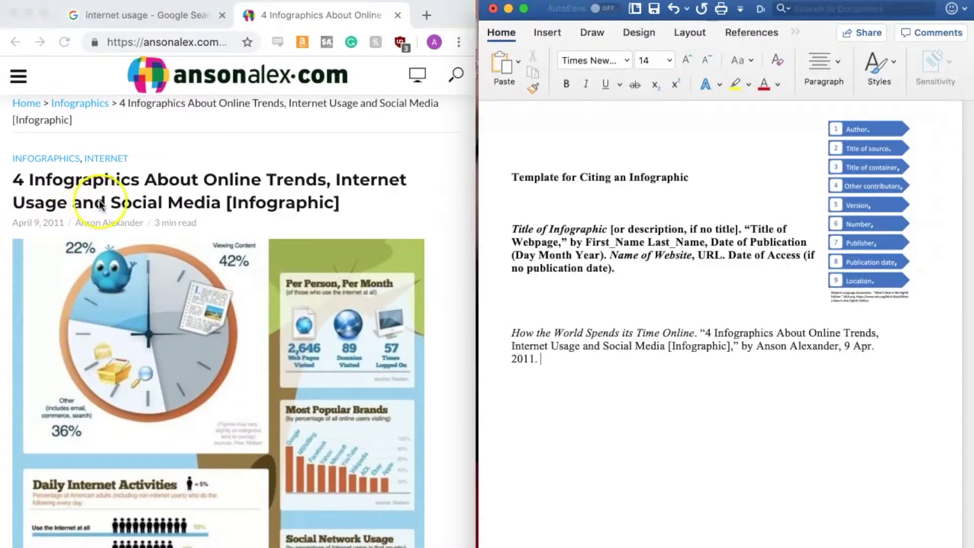
scroll(98, 203, down, 5)
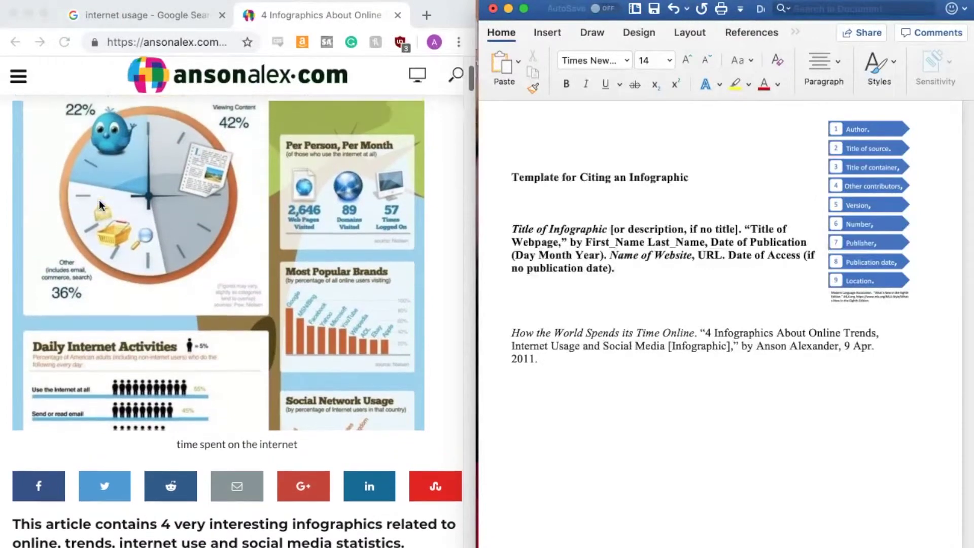
- Type 'Ansonalex.com,' after the publication date and set it in italics
scroll(99, 200, up, 5)
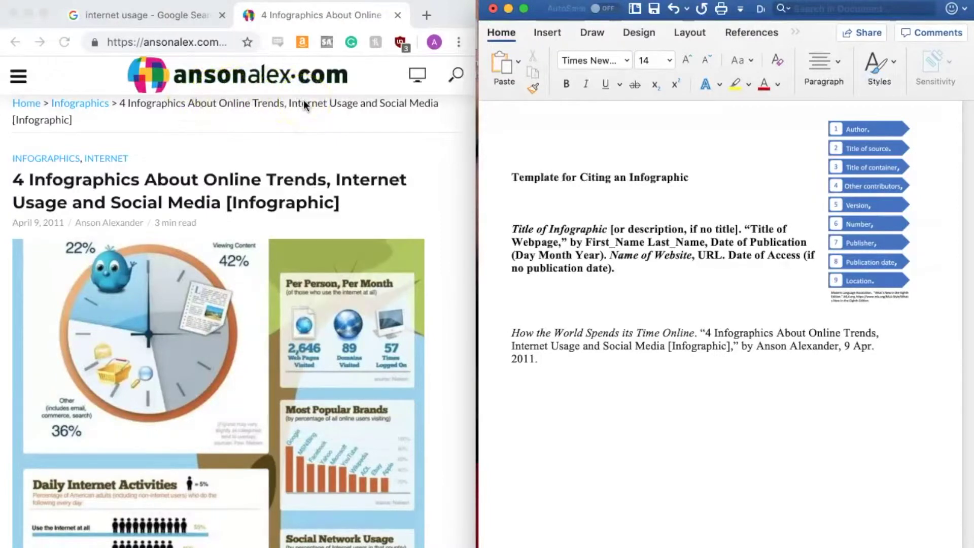
text(Ansonalex.com)
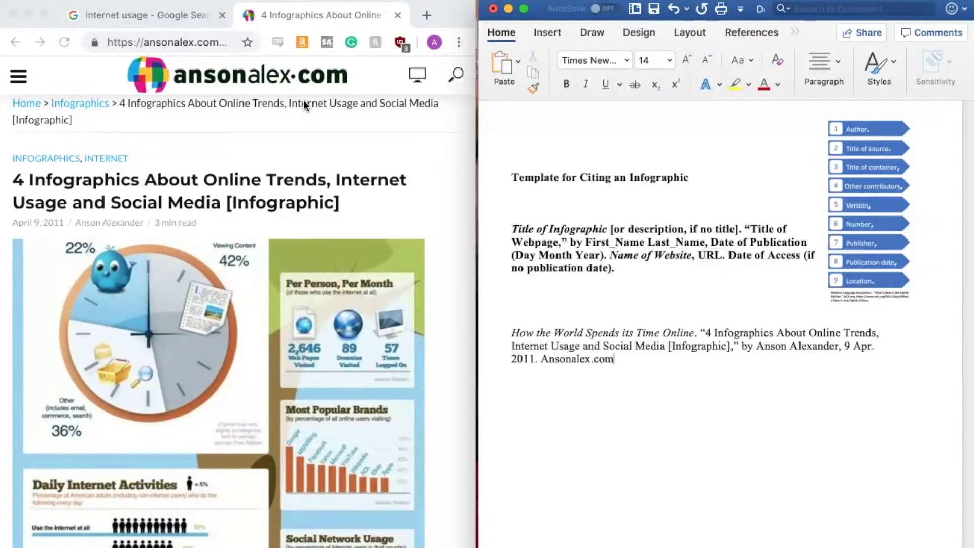
text(,)
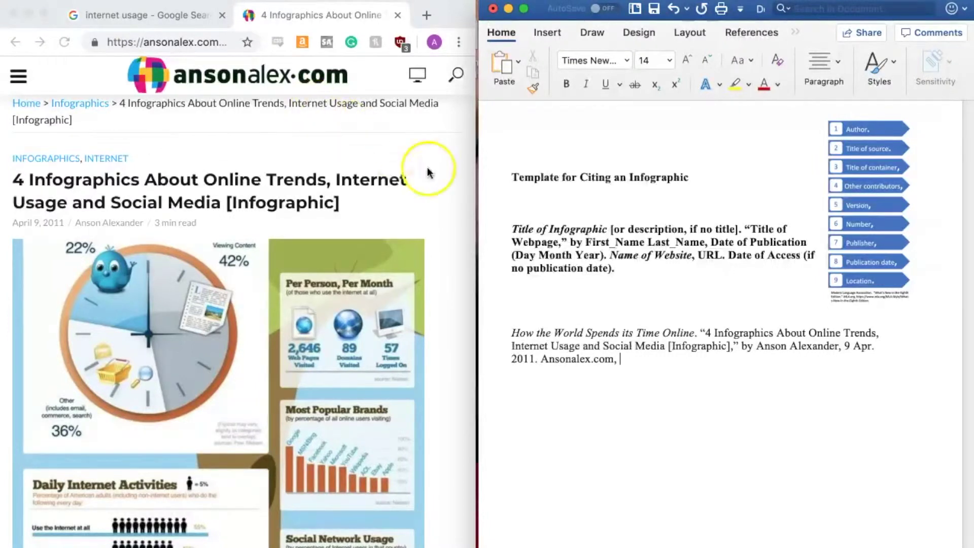
click(549, 359)
double_click(567, 359)
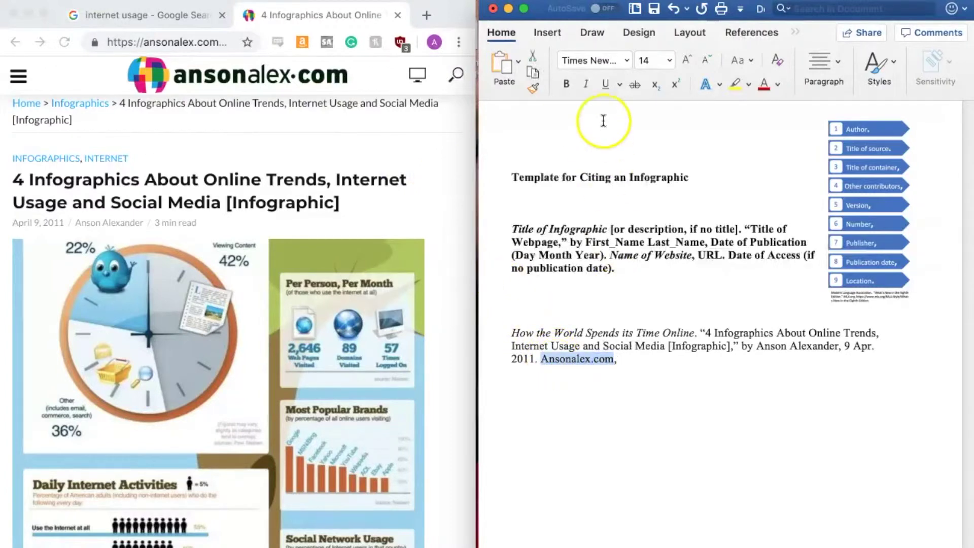
click(589, 86)
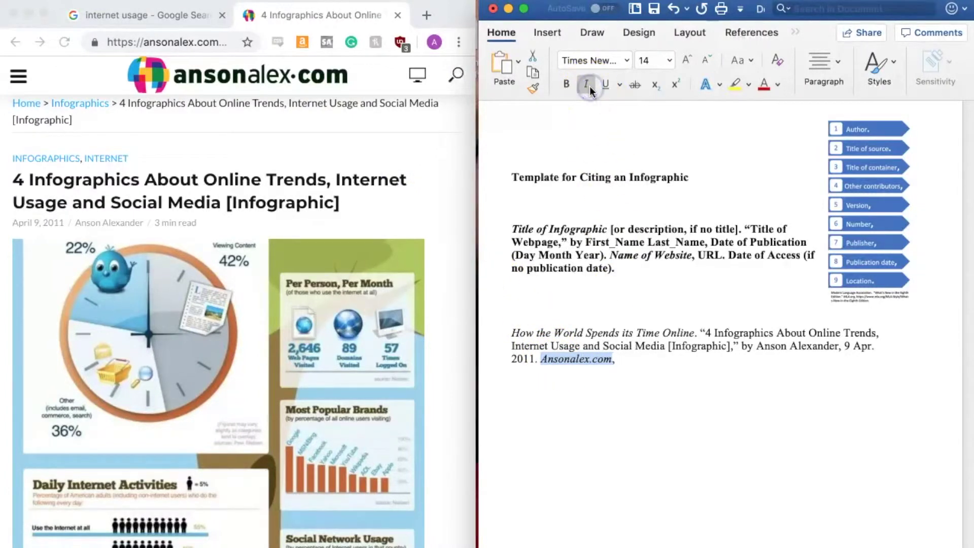
click(676, 361)
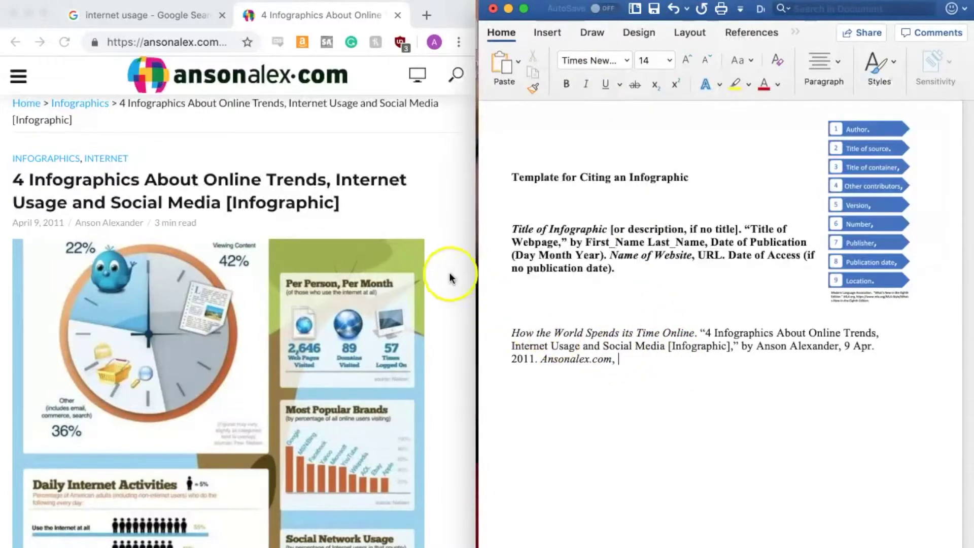
click(208, 43)
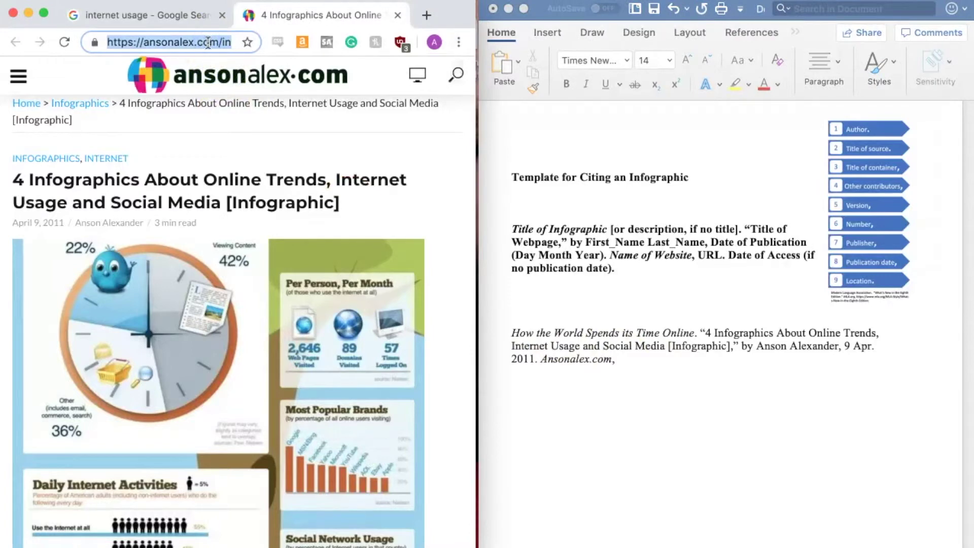
- Paste the article's URL as plain text after Ansonalex.com and end the citation with a period
right_click(207, 42)
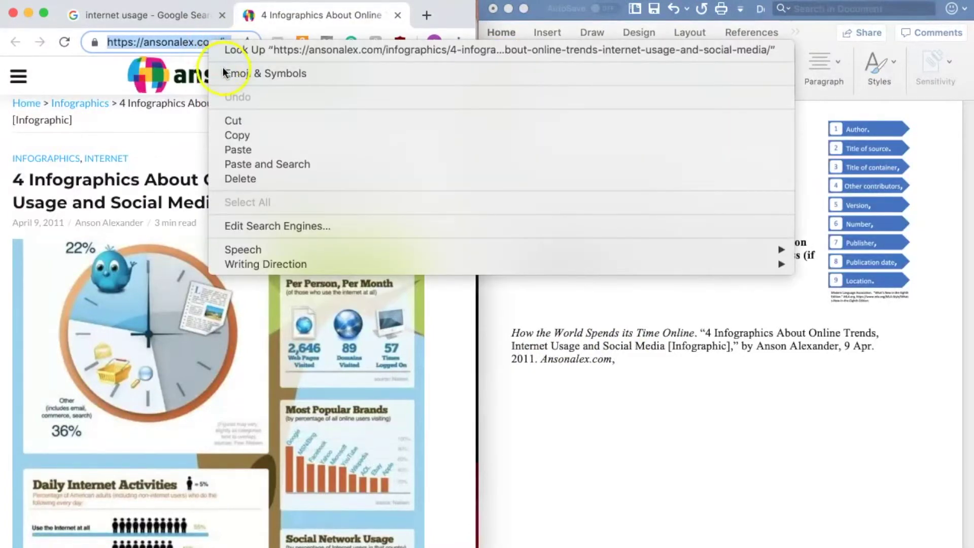
click(243, 135)
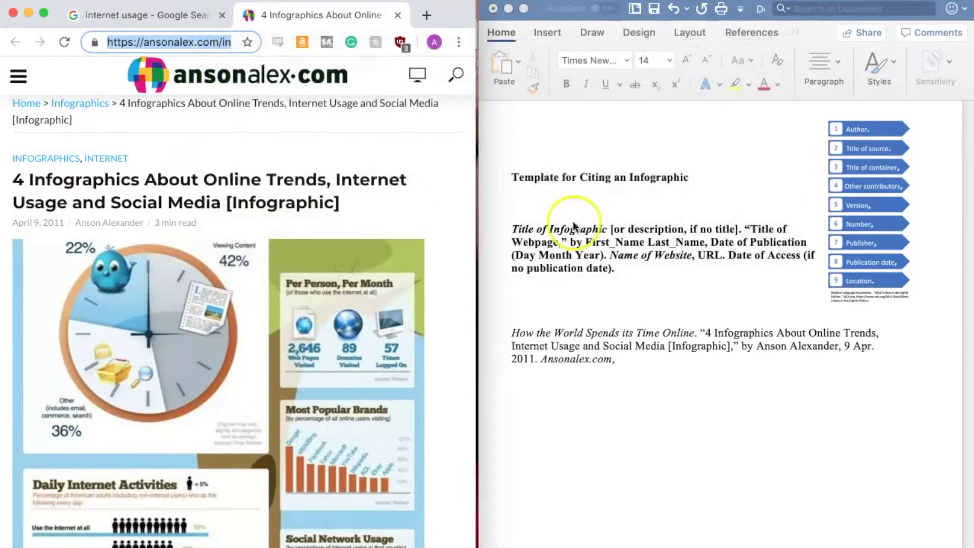
click(708, 357)
right_click(705, 360)
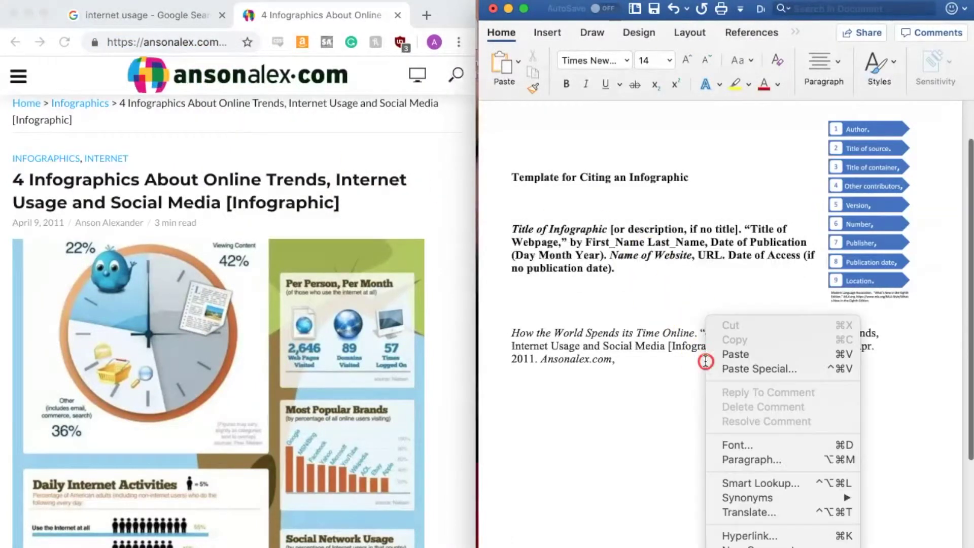
click(721, 354)
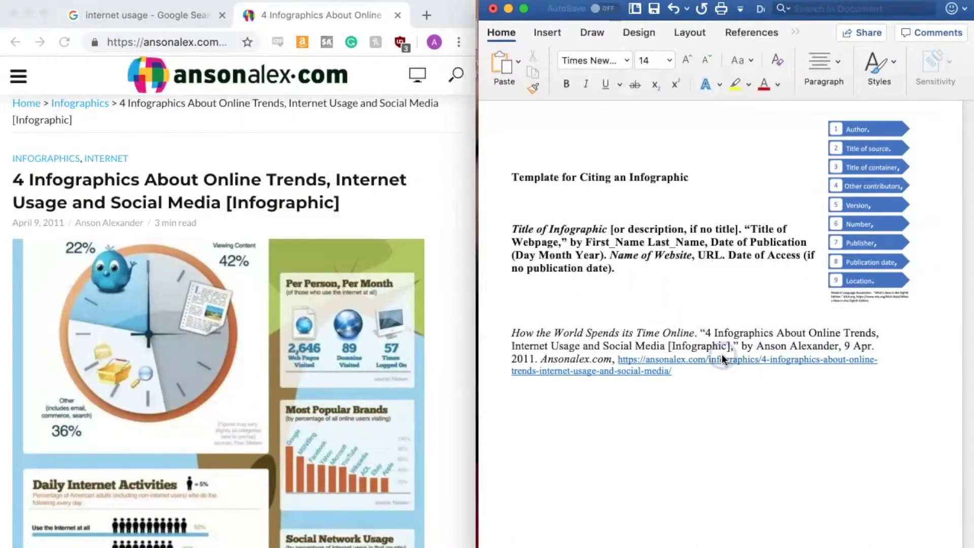
click(697, 383)
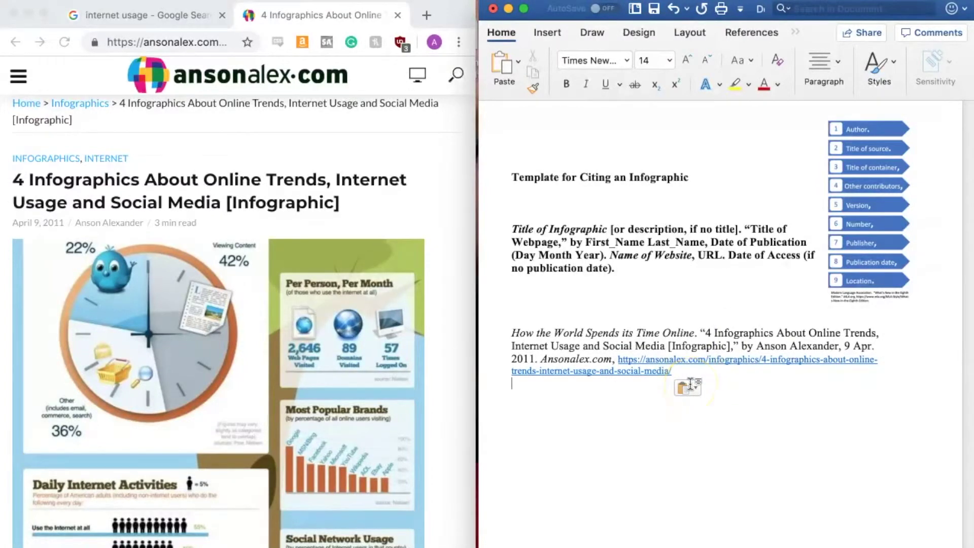
click(689, 387)
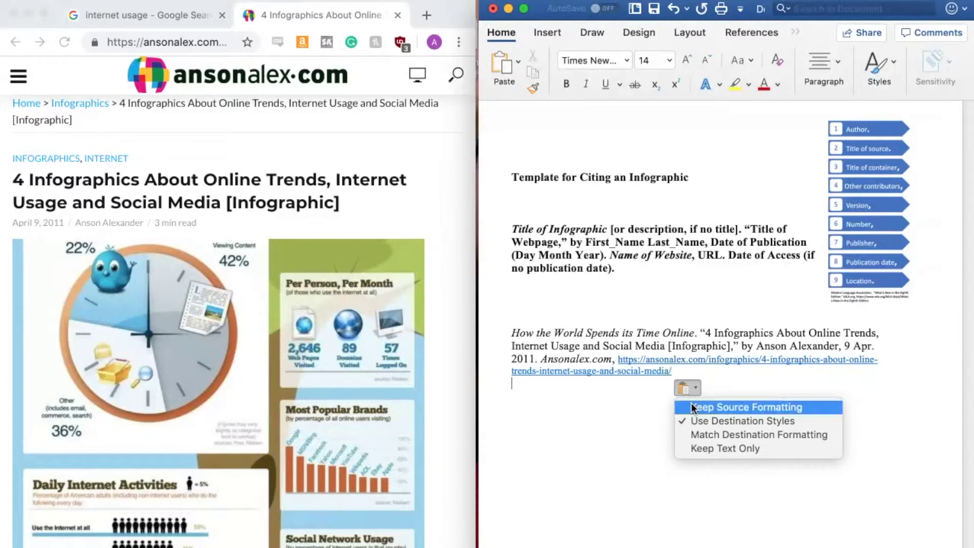
click(695, 447)
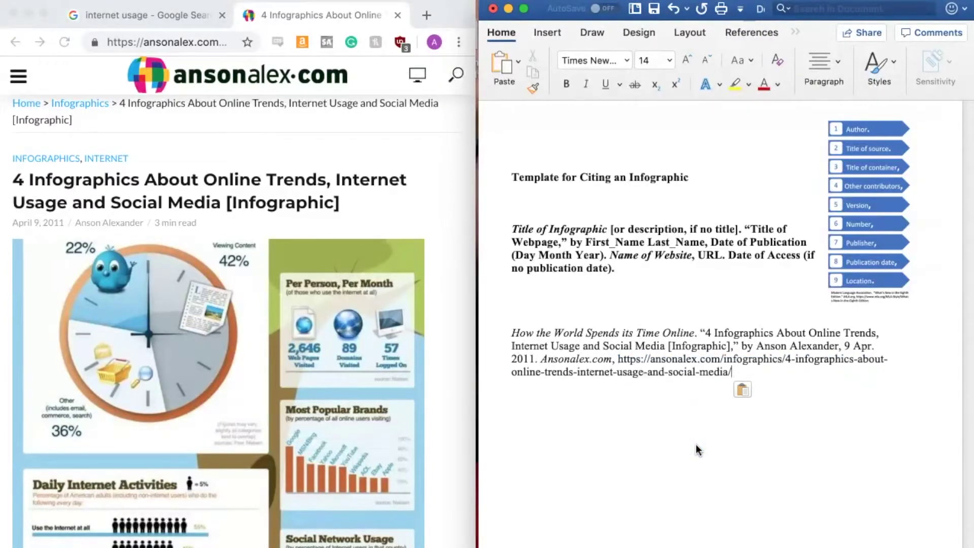
text(.)
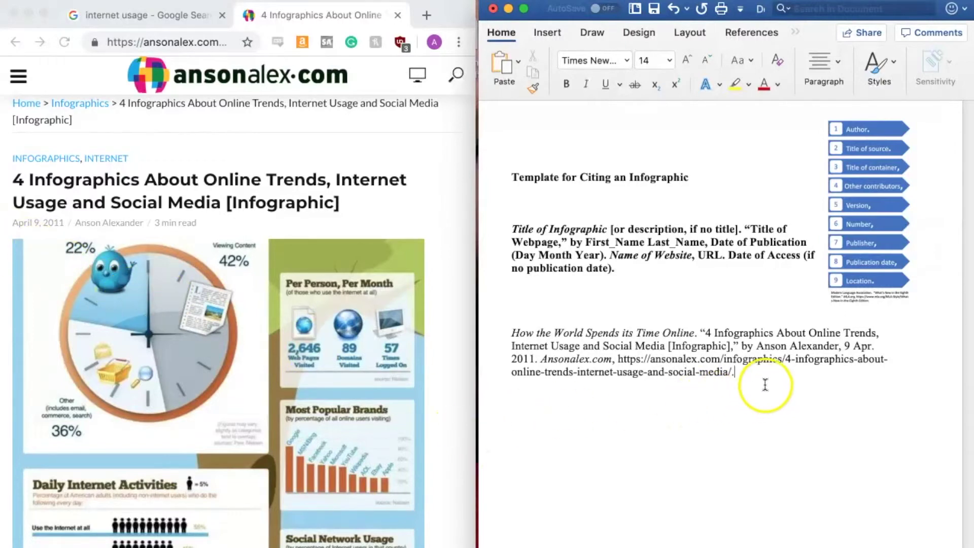
drag(757, 375, 514, 333)
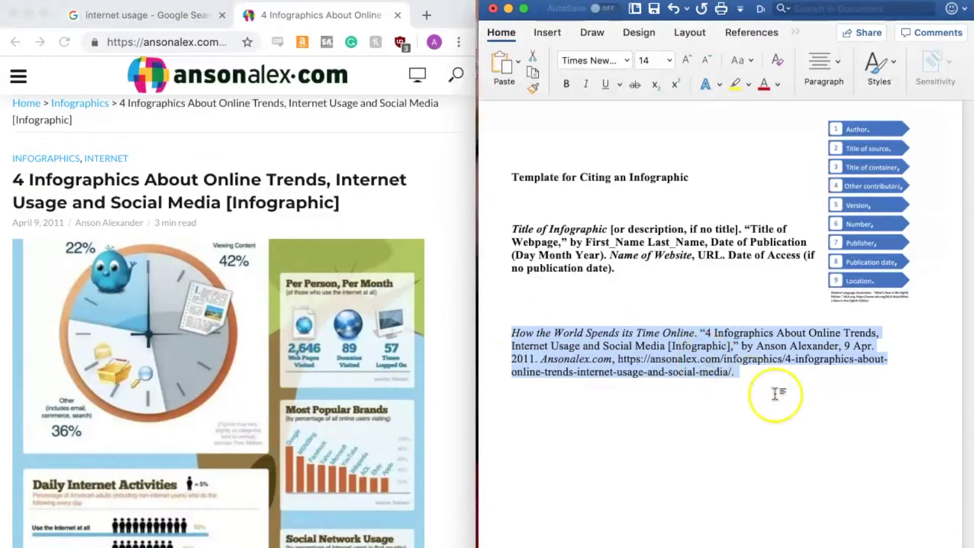
- Paste a second copy of the citation below and delete its '9 Apr. 2011.' publication date
click(795, 396)
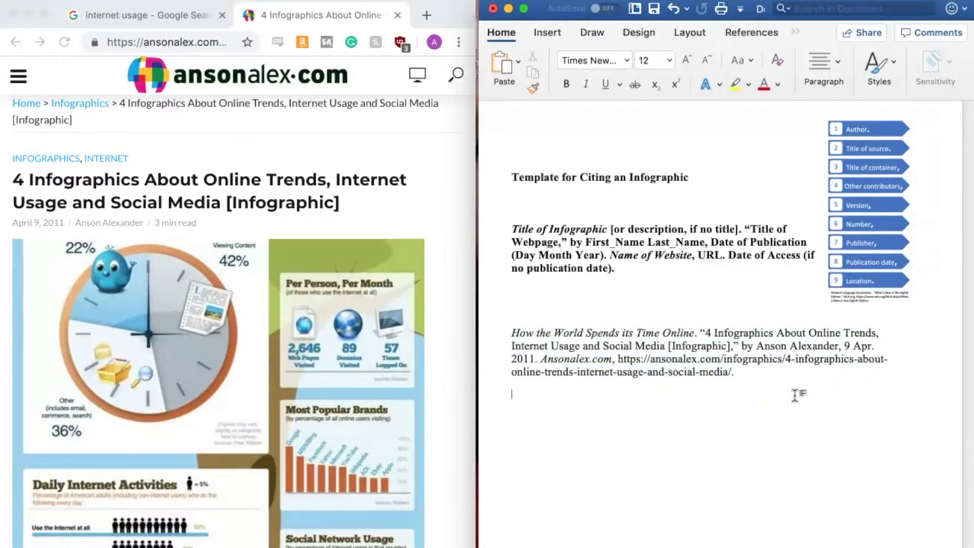
key(super+v)
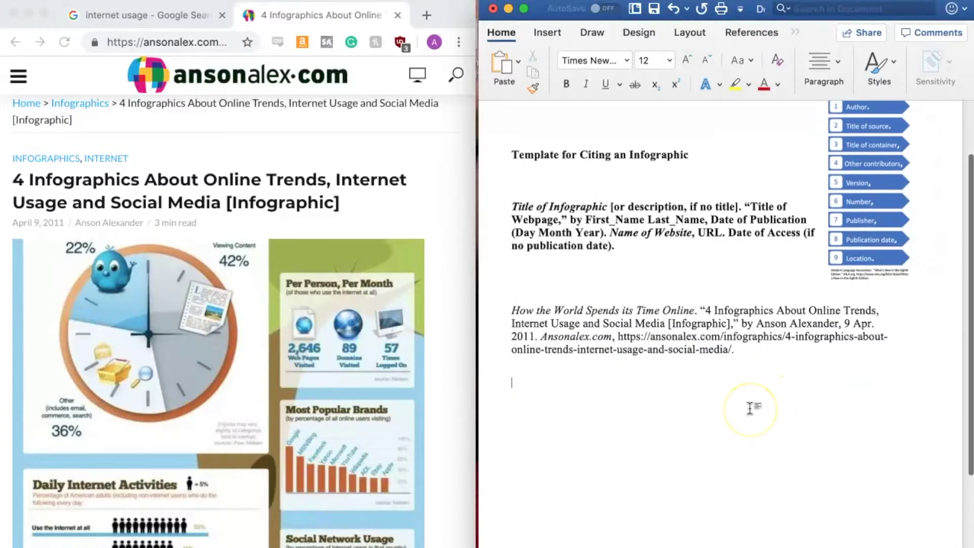
scroll(750, 406, down, 1)
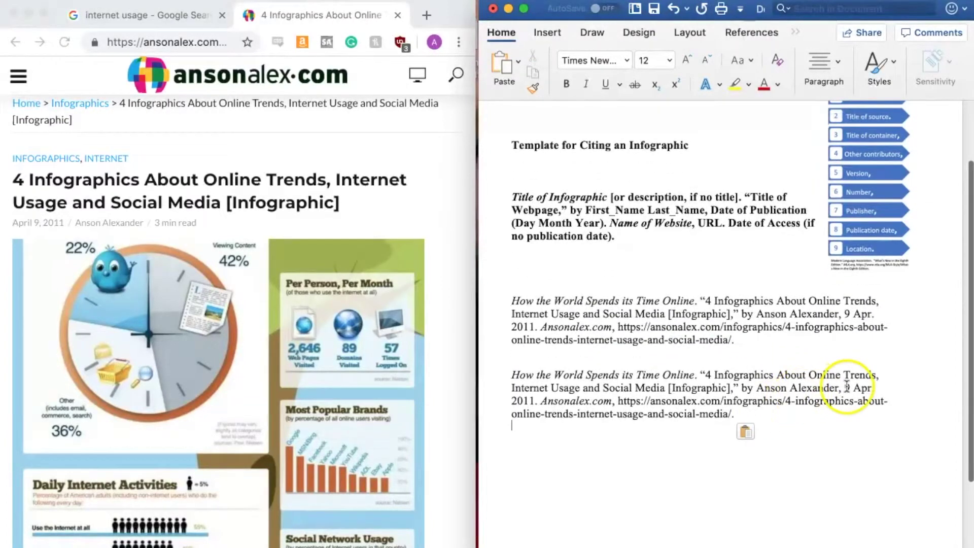
drag(844, 387, 538, 402)
key(BackSpace)
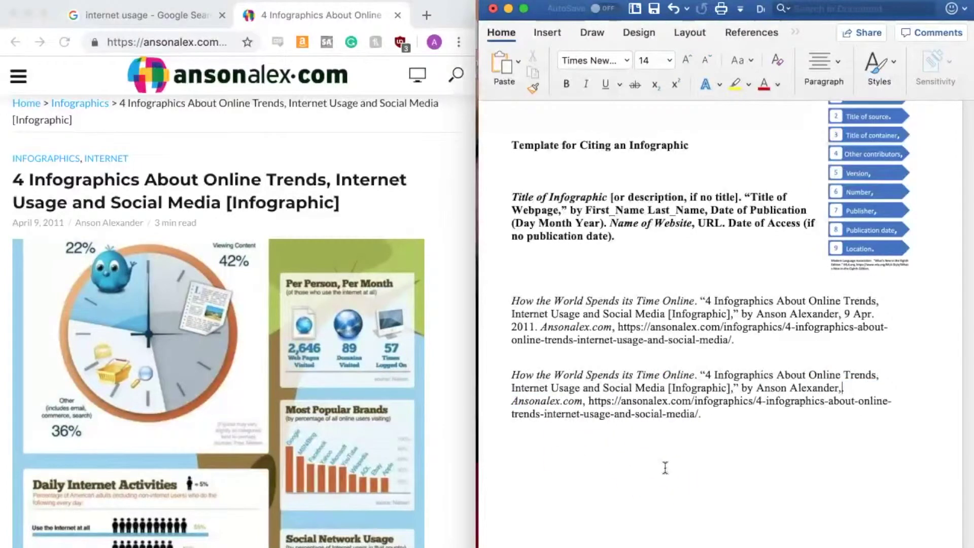
text(.)
click(751, 417)
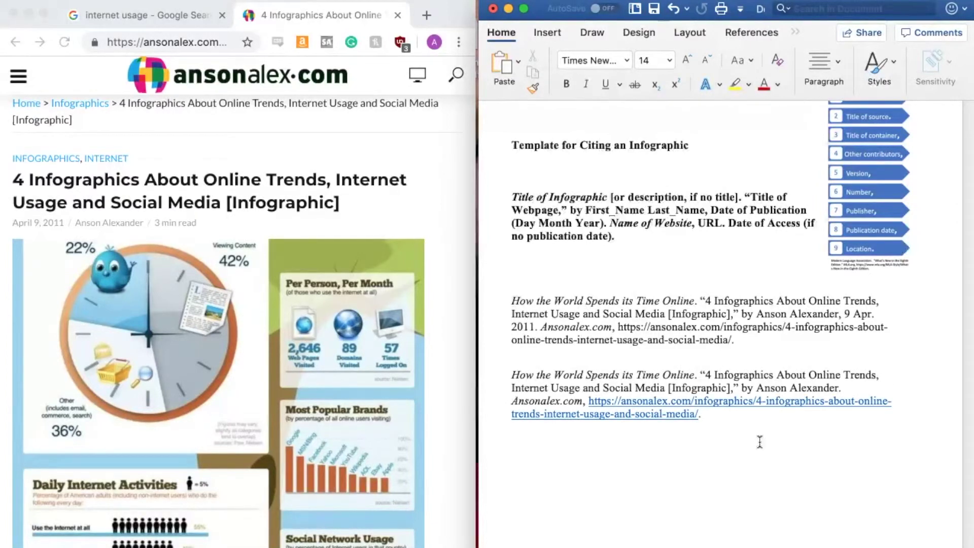
key(super+z)
- Type 'Accessed 24 Apr. 2019.' after the URL at the end of the second citation
text(Ac)
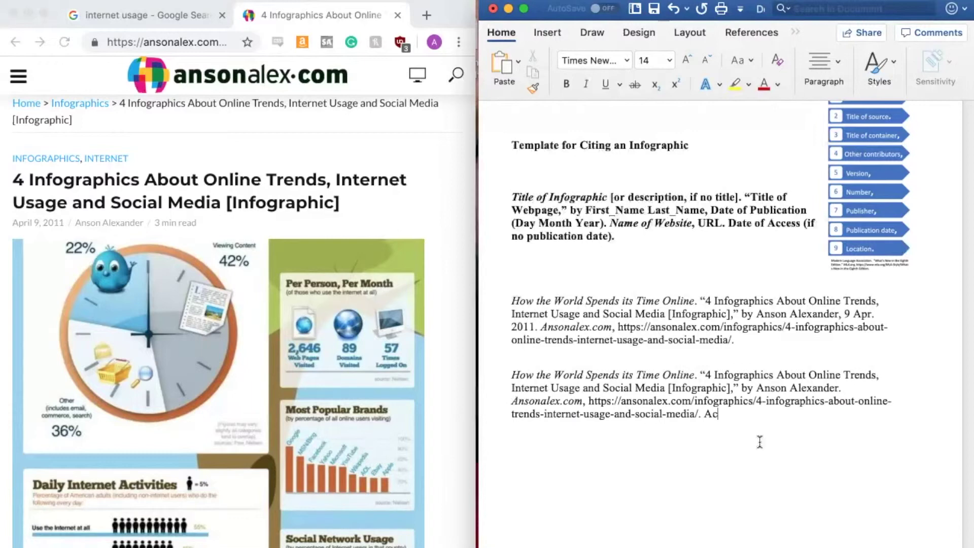
text(cessed)
text(24 Apr.)
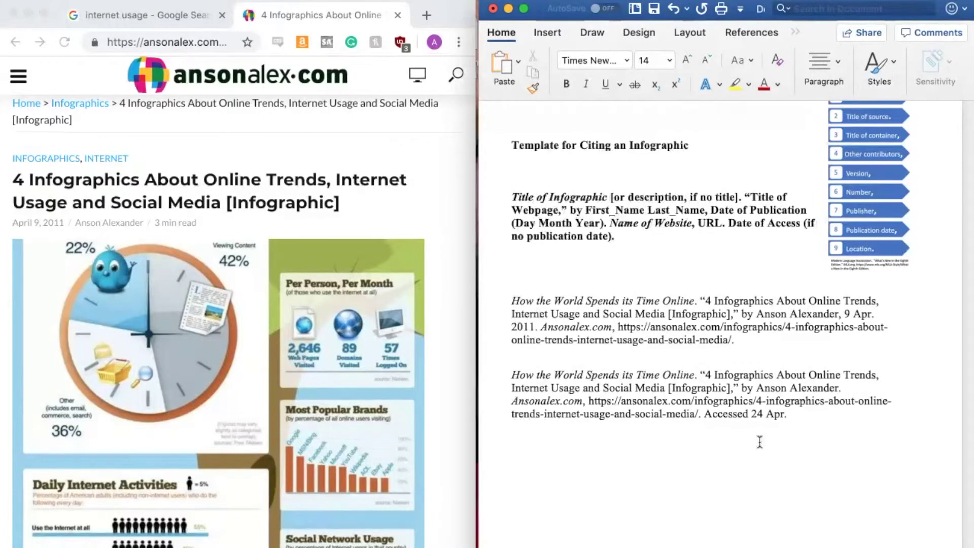
text( 2019.)
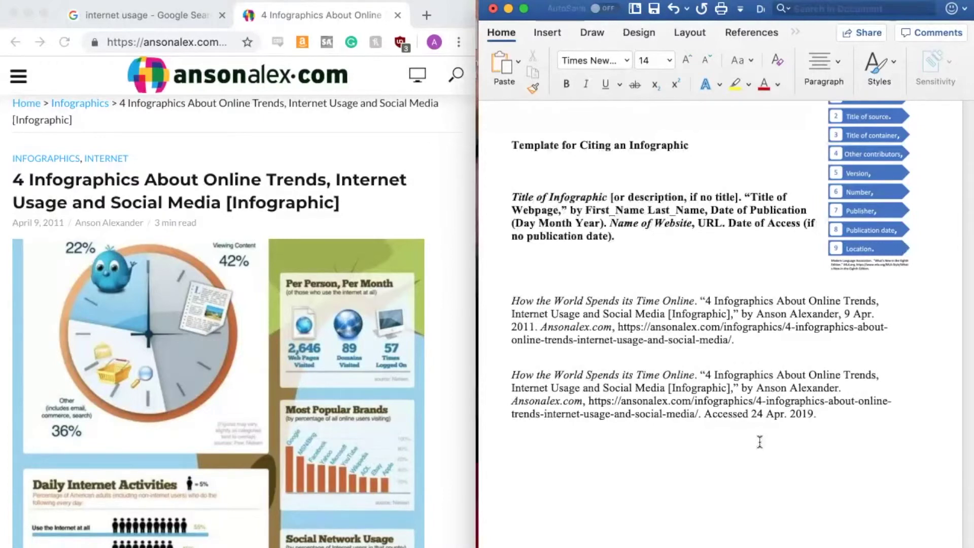